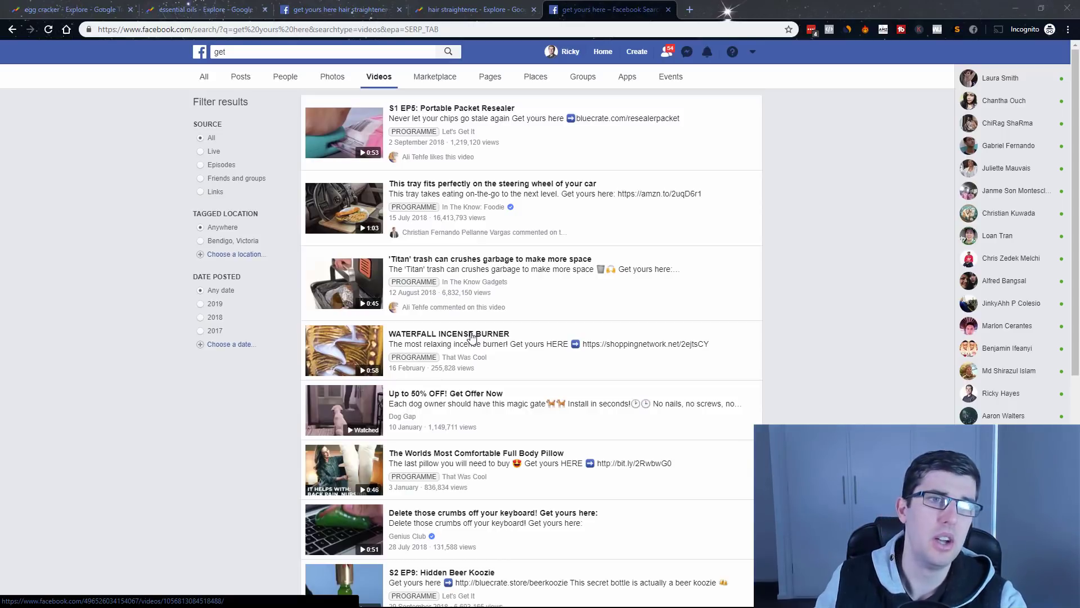
# Step: Browse the hair straightener and 'get yours here' Facebook video ads, then return to the egg cracker chart
pyautogui.hotkey('ctrl', '1')
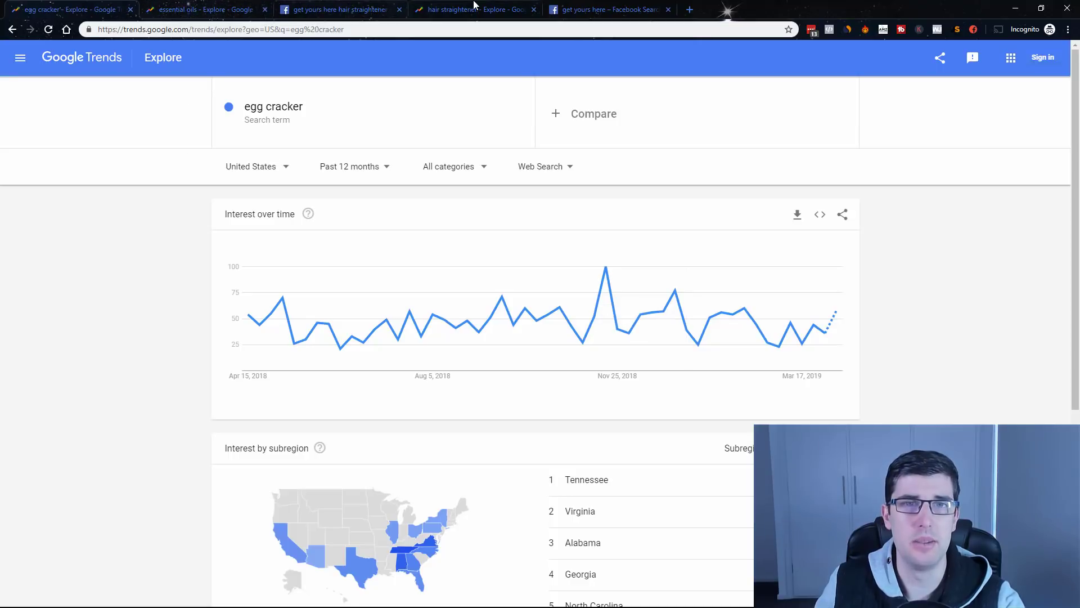
pyautogui.click(360, 9)
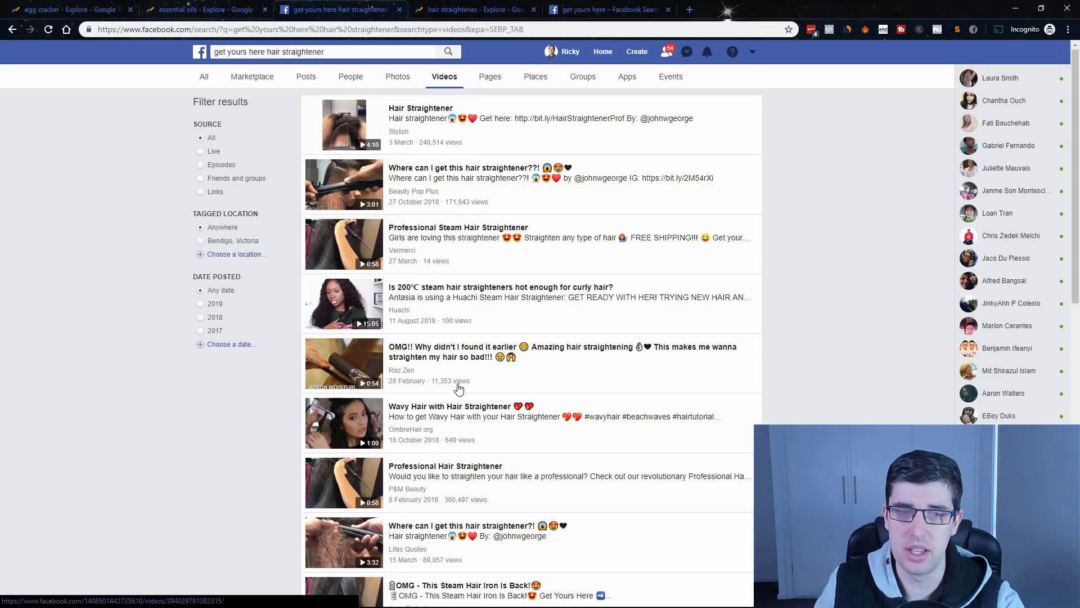
pyautogui.scroll(-2, 459, 388)
pyautogui.scroll(2, 459, 388)
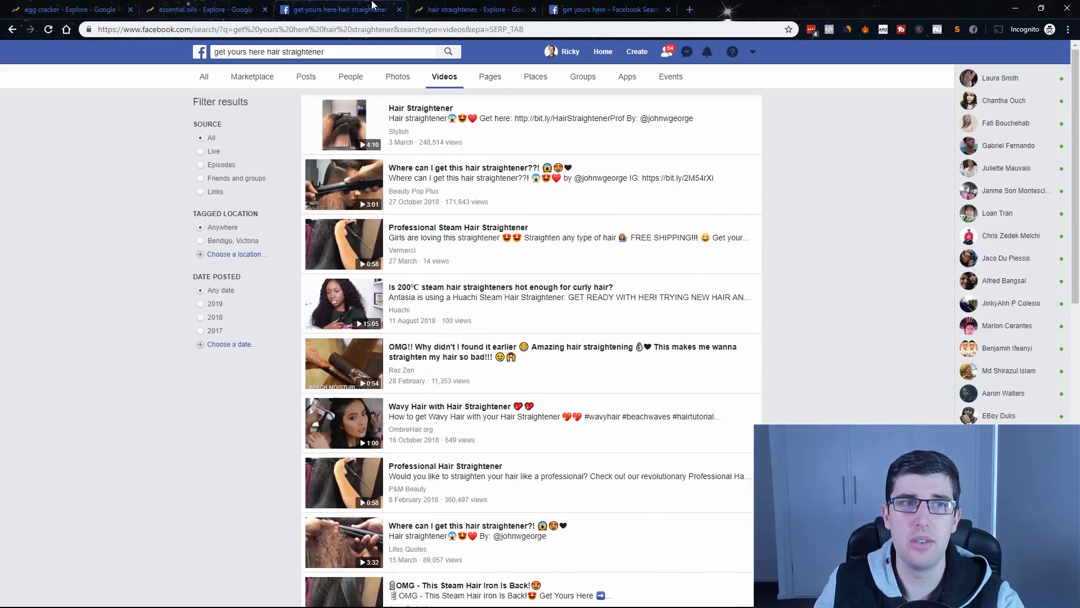
pyautogui.click(633, 4)
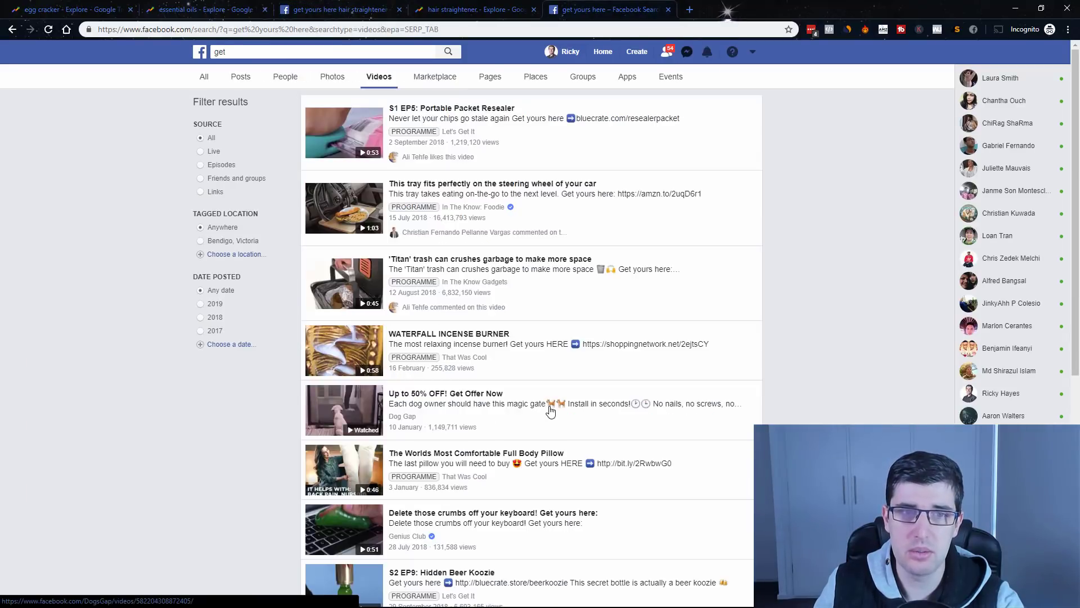
pyautogui.scroll(-1, 549, 411)
pyautogui.scroll(-6, 550, 411)
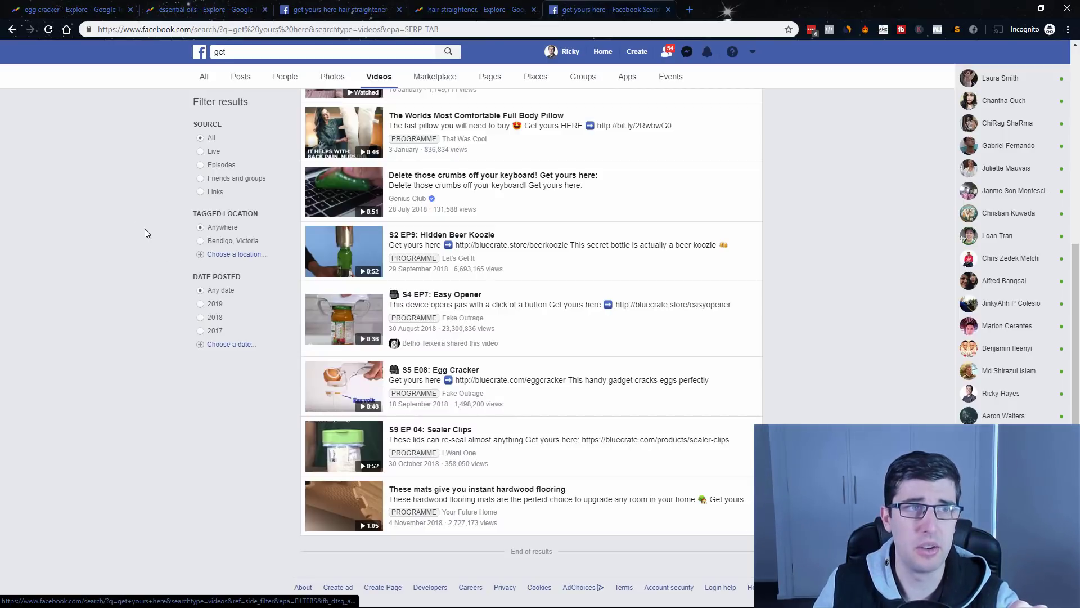
pyautogui.click(63, 10)
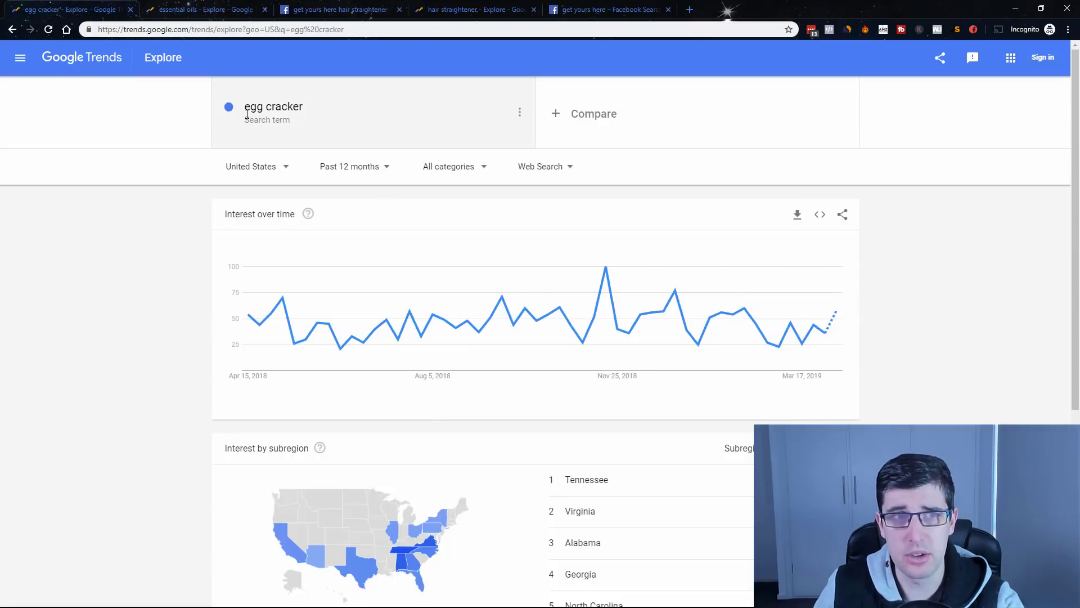
pyautogui.click(245, 179)
pyautogui.click(259, 173)
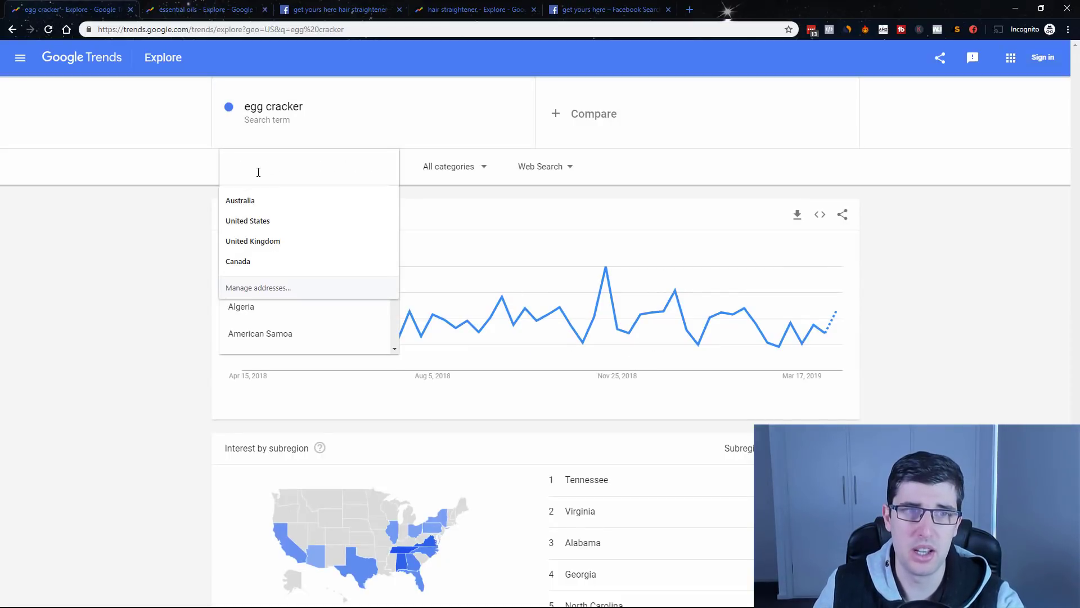
pyautogui.write('worl')
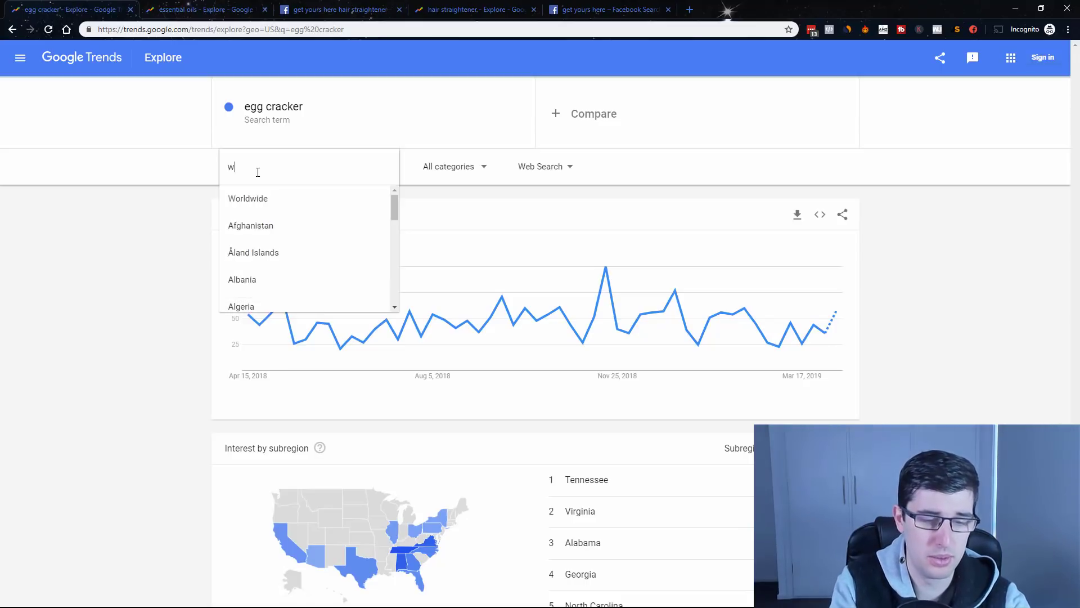
pyautogui.click(251, 199)
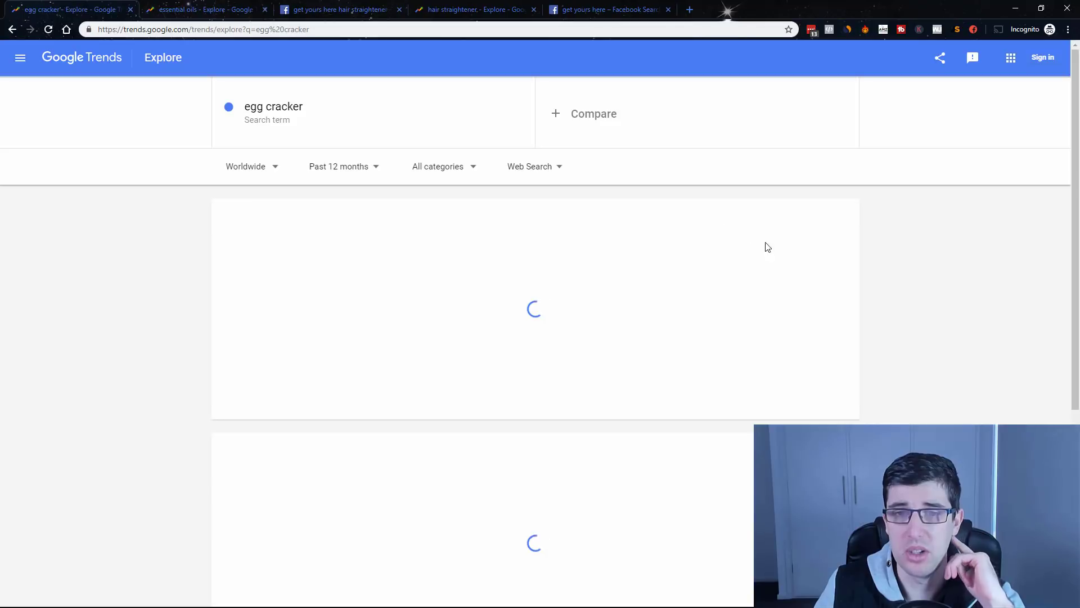
pyautogui.moveTo(825, 319)
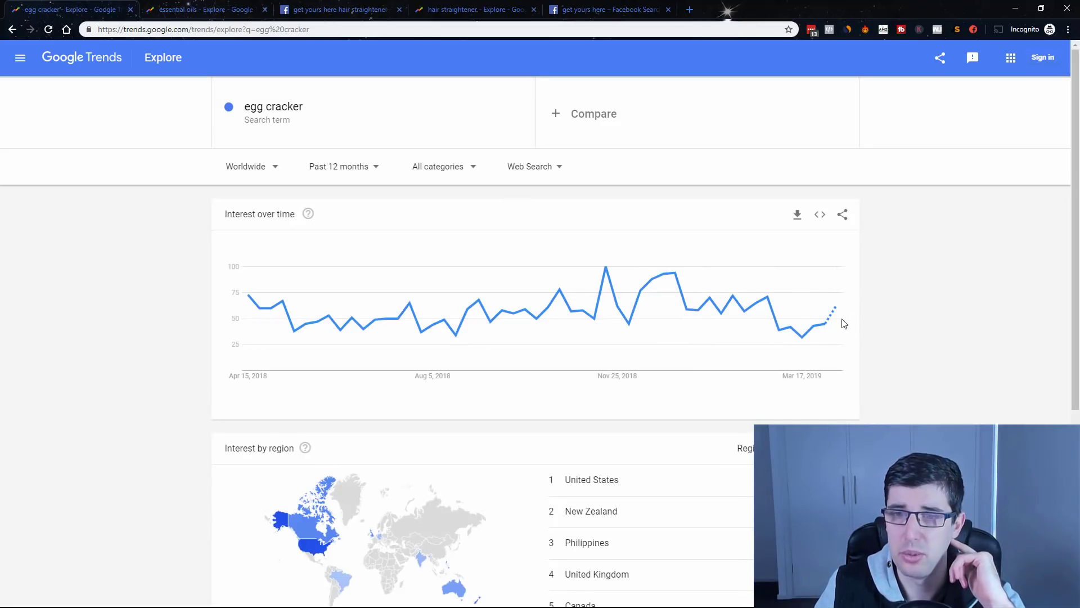
pyautogui.click(239, 168)
pyautogui.write('un')
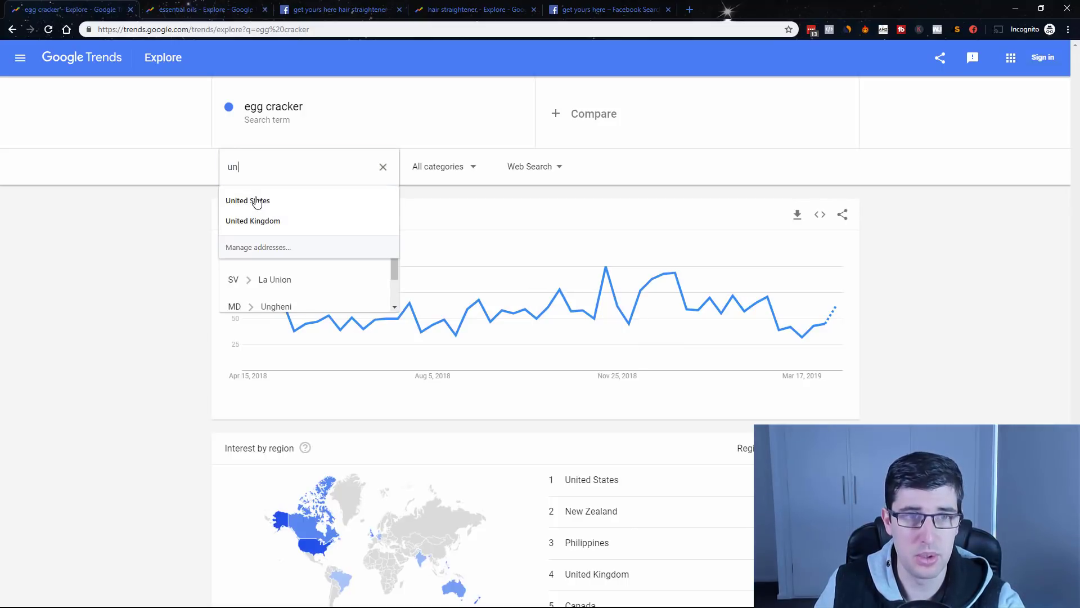
pyautogui.click(260, 203)
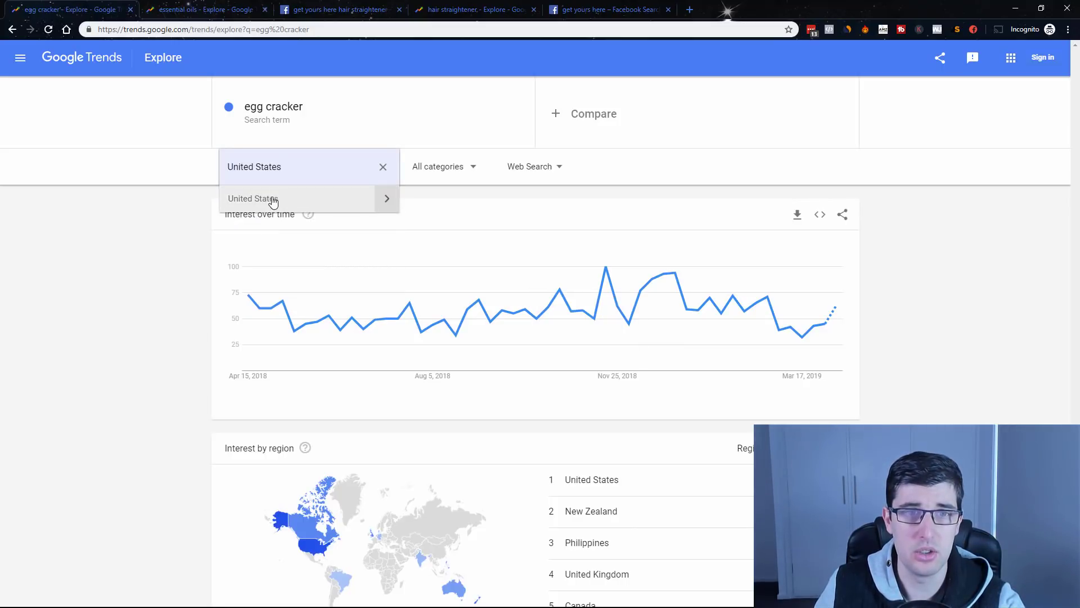
pyautogui.click(272, 200)
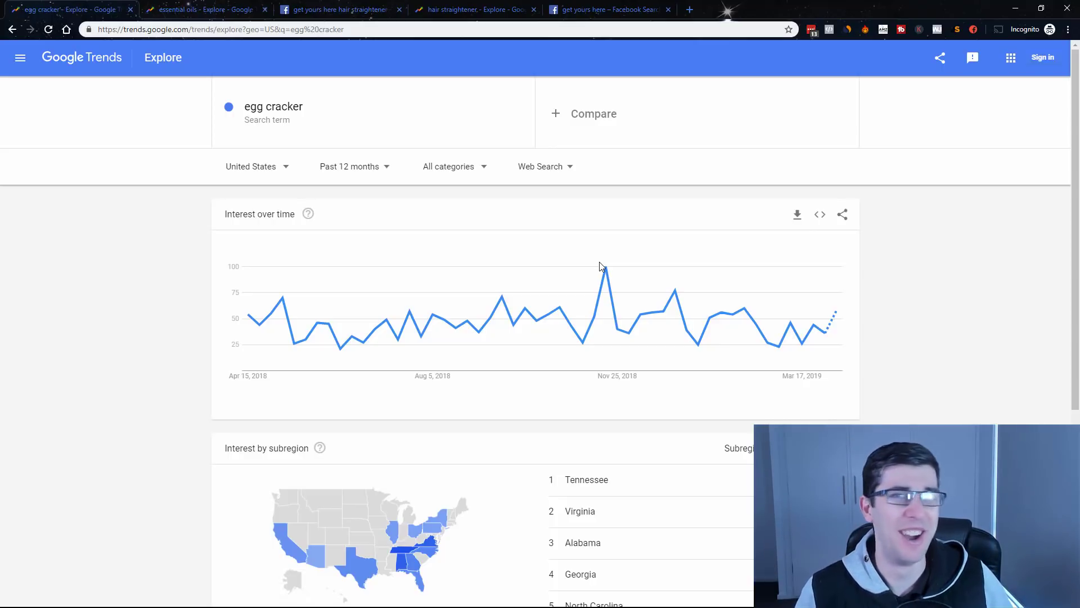
pyautogui.scroll(-1, 616, 262)
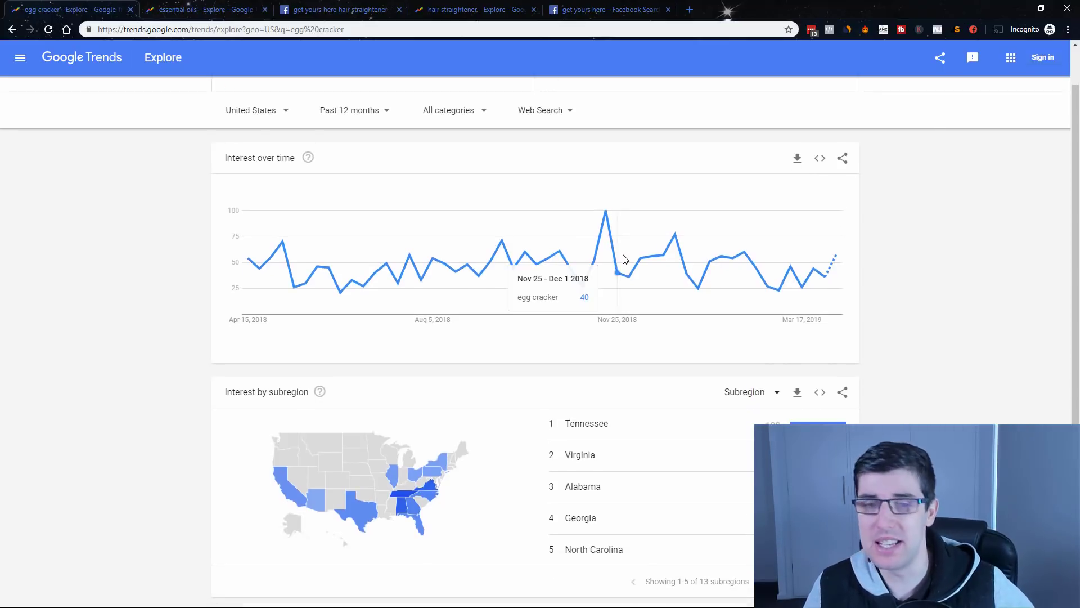
pyautogui.moveTo(831, 265)
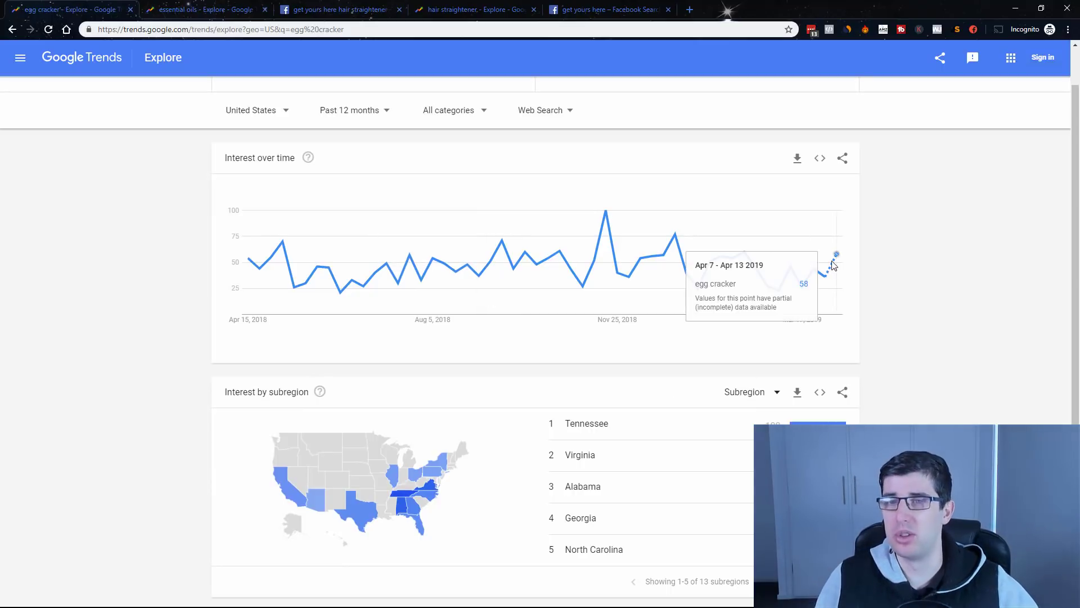
pyautogui.moveTo(606, 216)
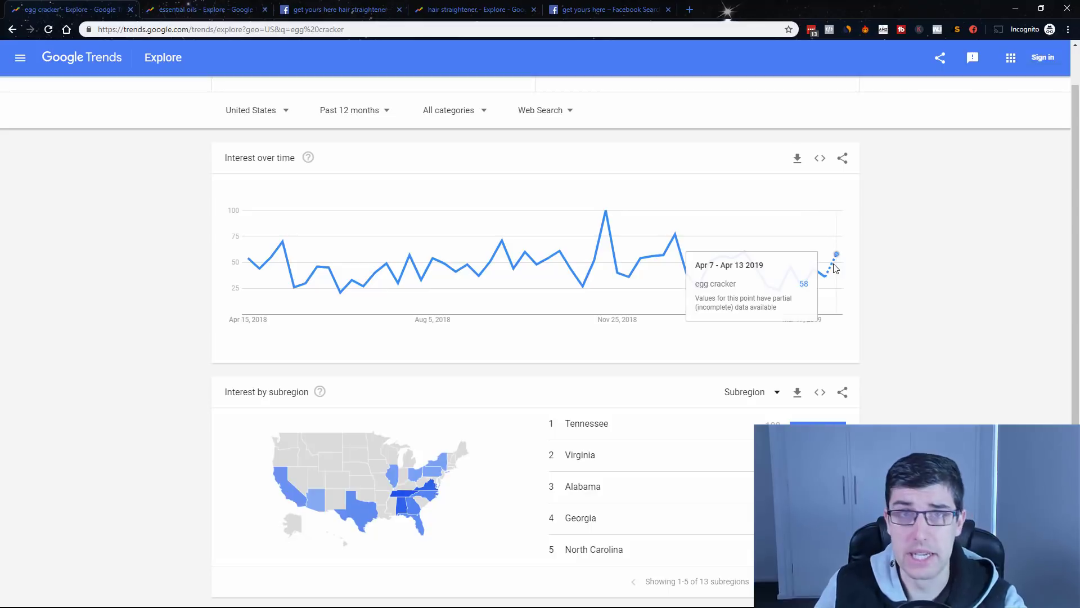
pyautogui.click(622, 8)
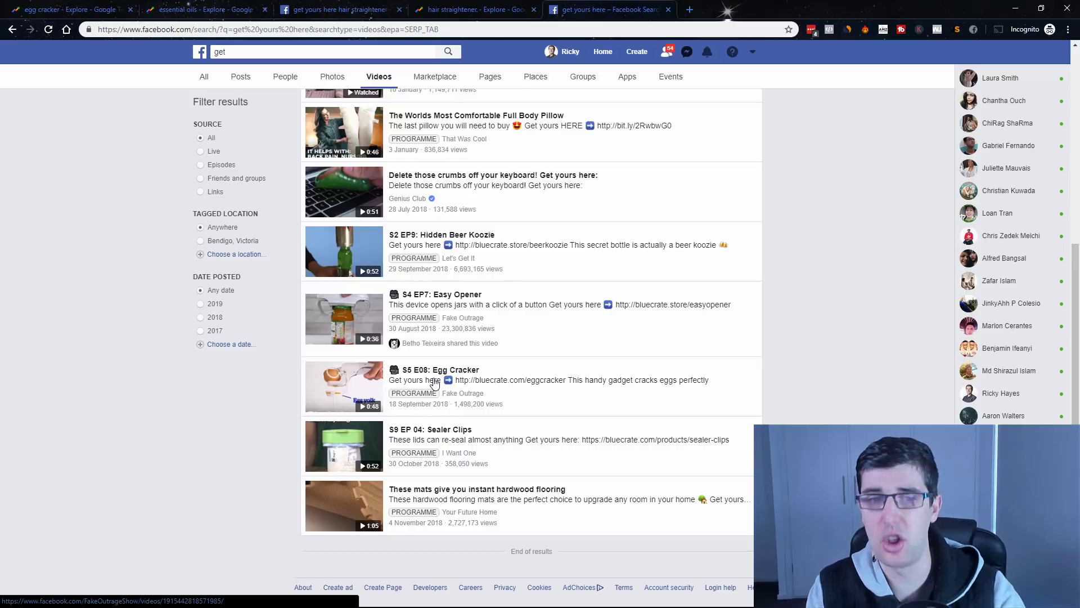
pyautogui.hotkey('ctrl', '1')
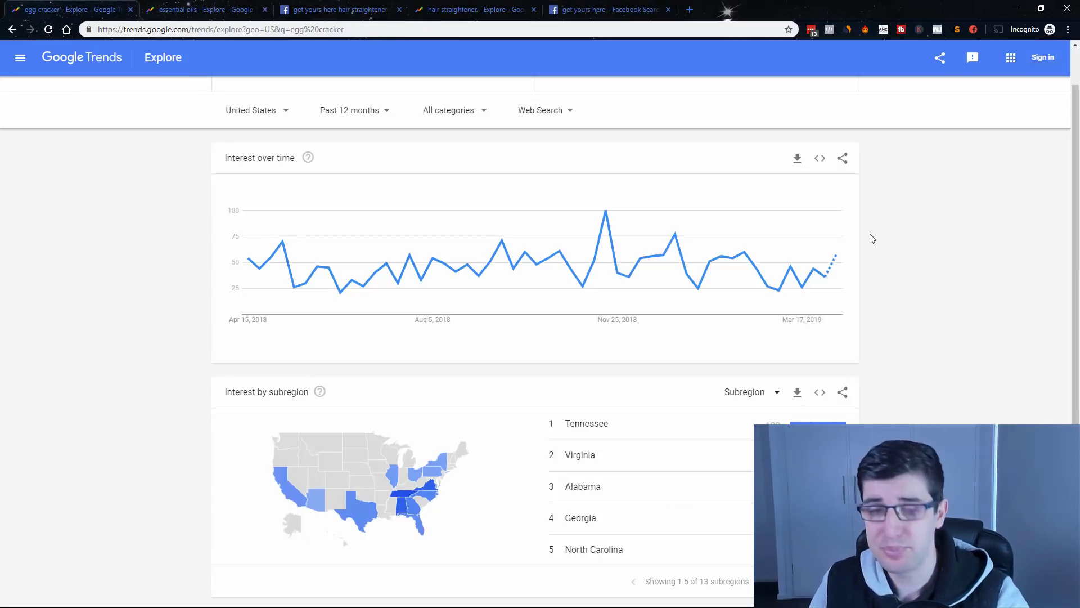
pyautogui.scroll(-1, 872, 238)
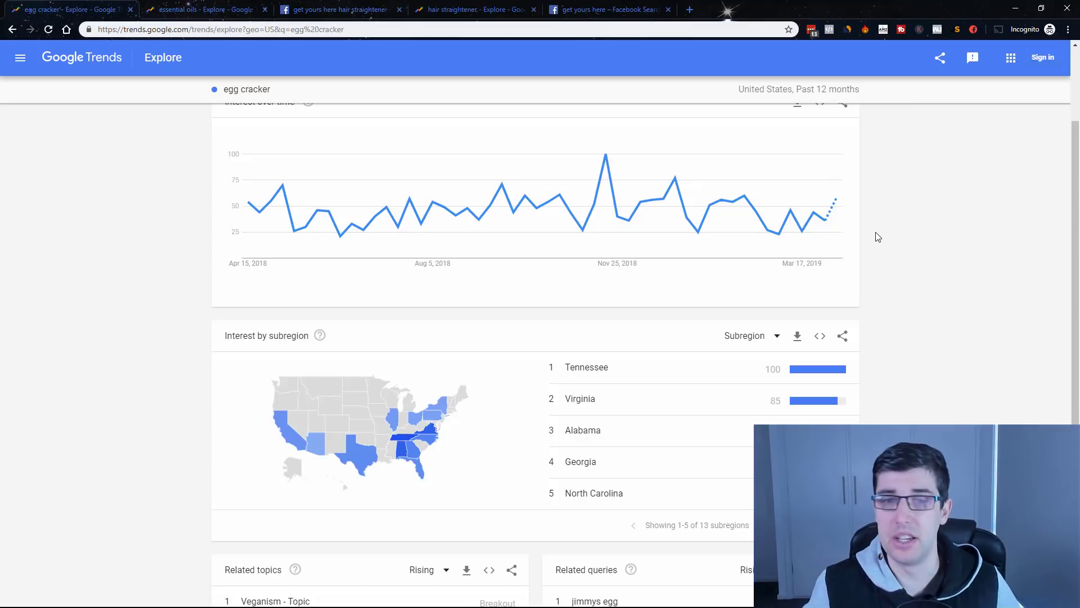
pyautogui.scroll(-3, 864, 234)
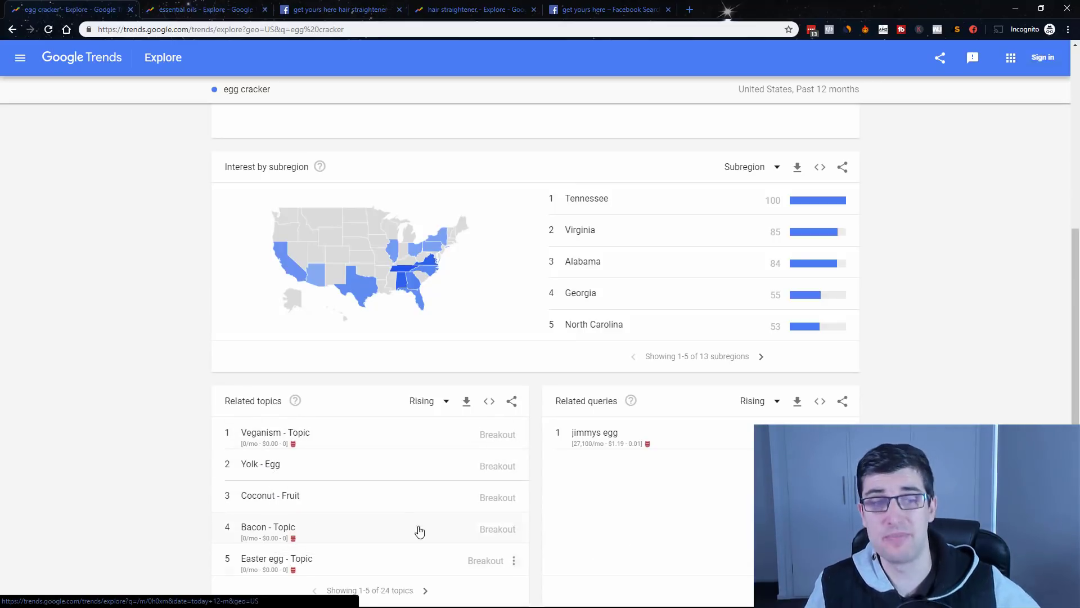
pyautogui.scroll(-1, 333, 482)
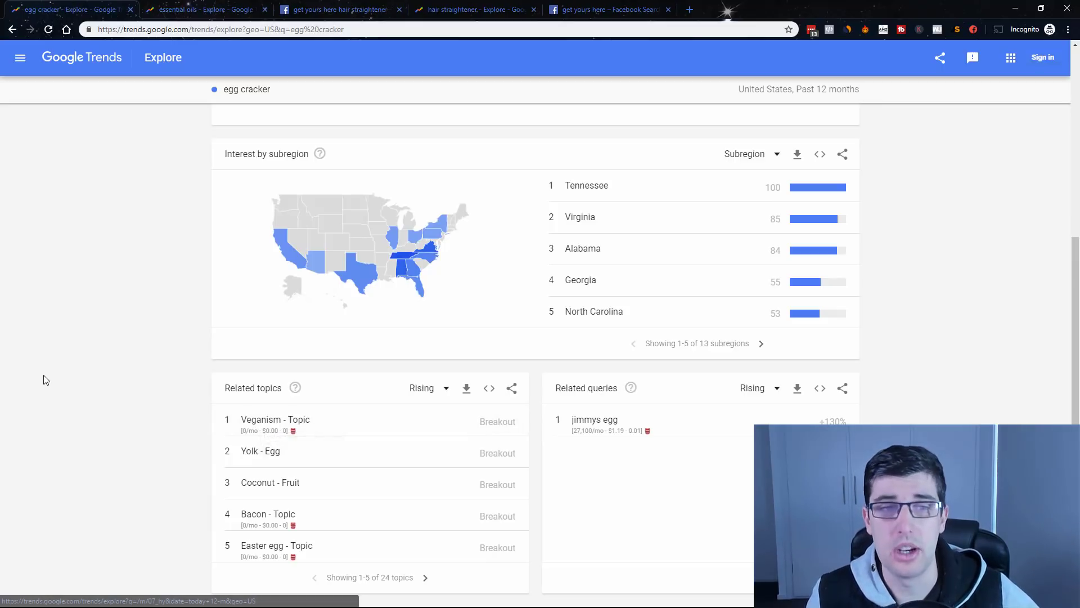
pyautogui.scroll(3, 45, 377)
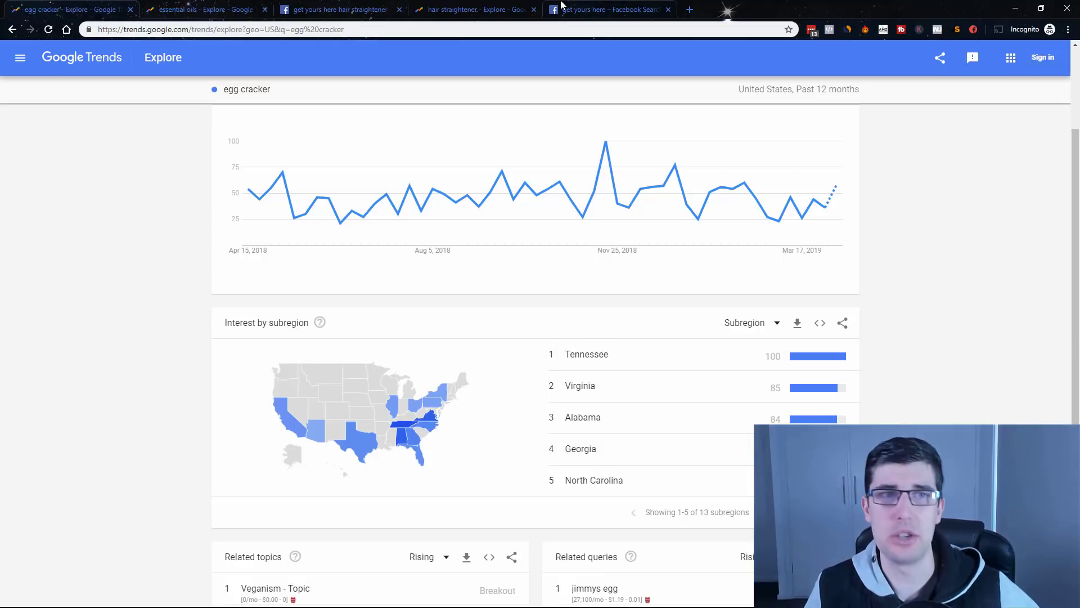
# Step: Review the essential oils related topics and queries, then return to its interest-over-time chart
pyautogui.click(204, 10)
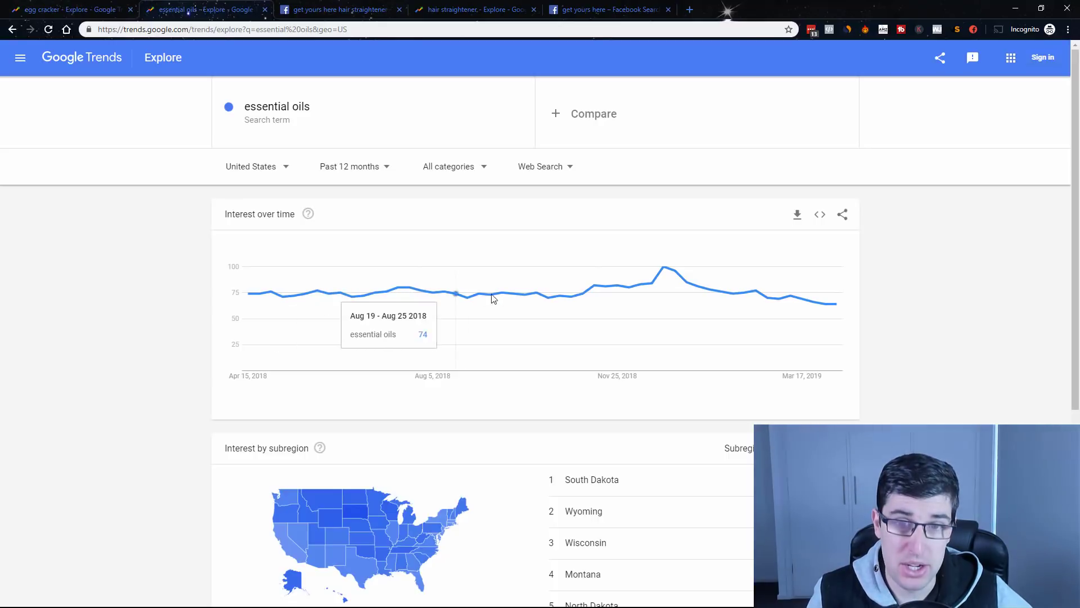
pyautogui.moveTo(666, 275)
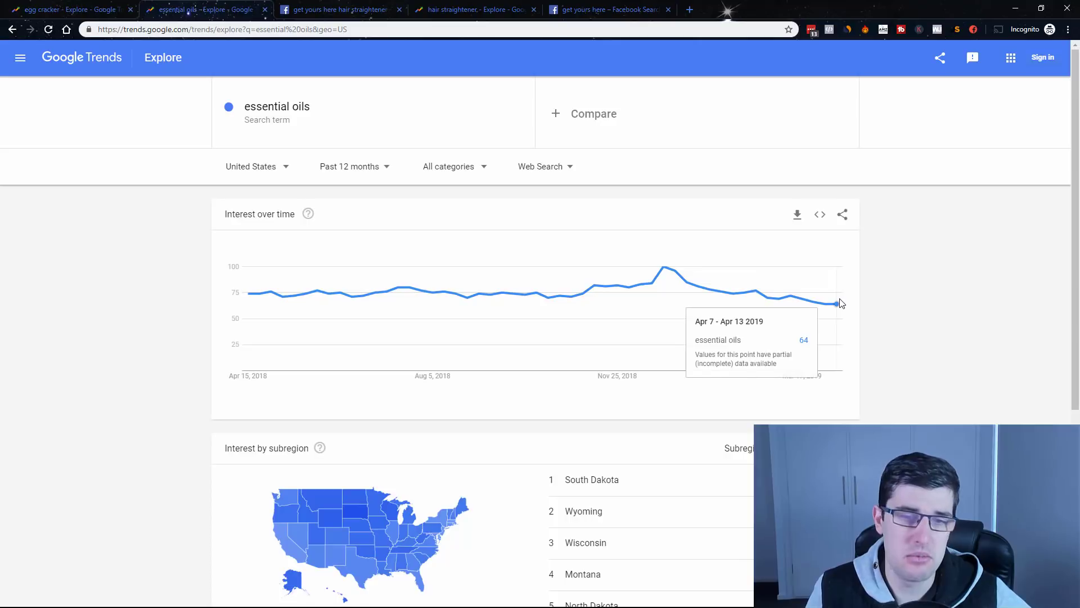
pyautogui.scroll(-2, 840, 303)
pyautogui.scroll(2, 811, 292)
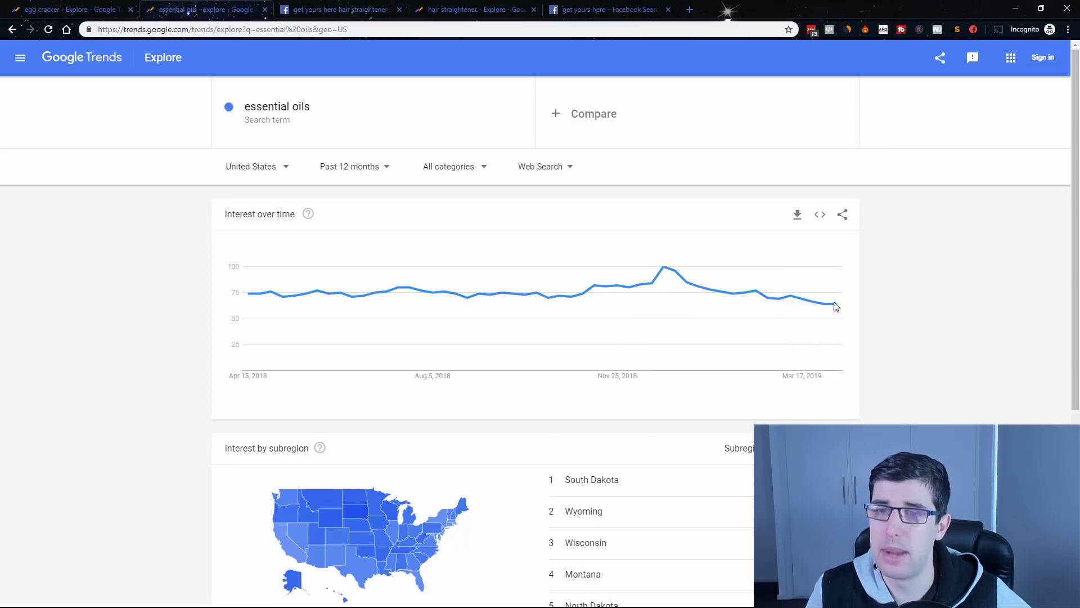
pyautogui.scroll(-5, 782, 262)
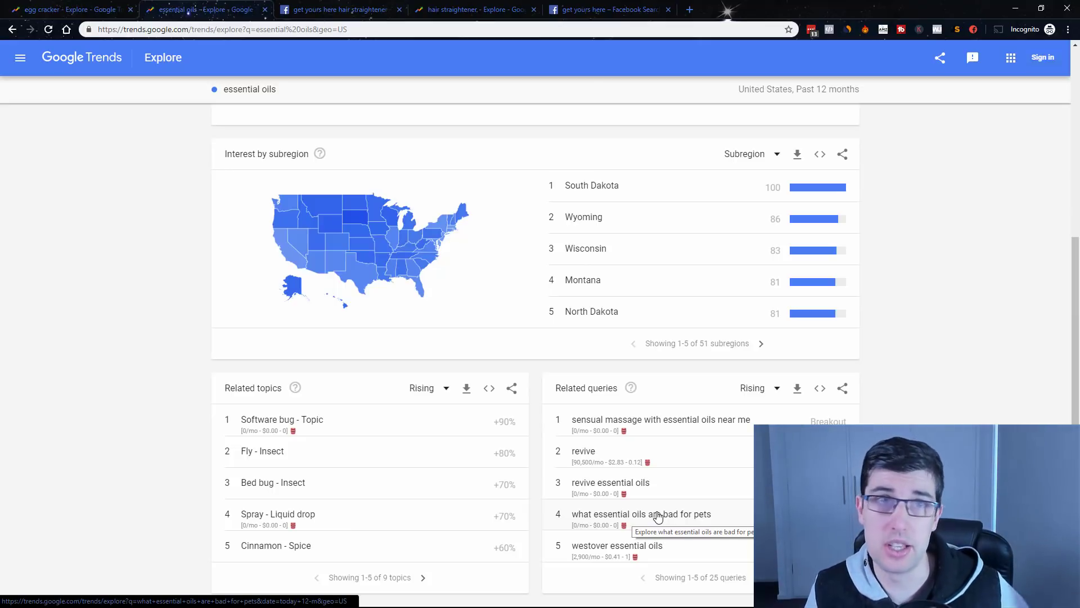
pyautogui.scroll(2, 580, 427)
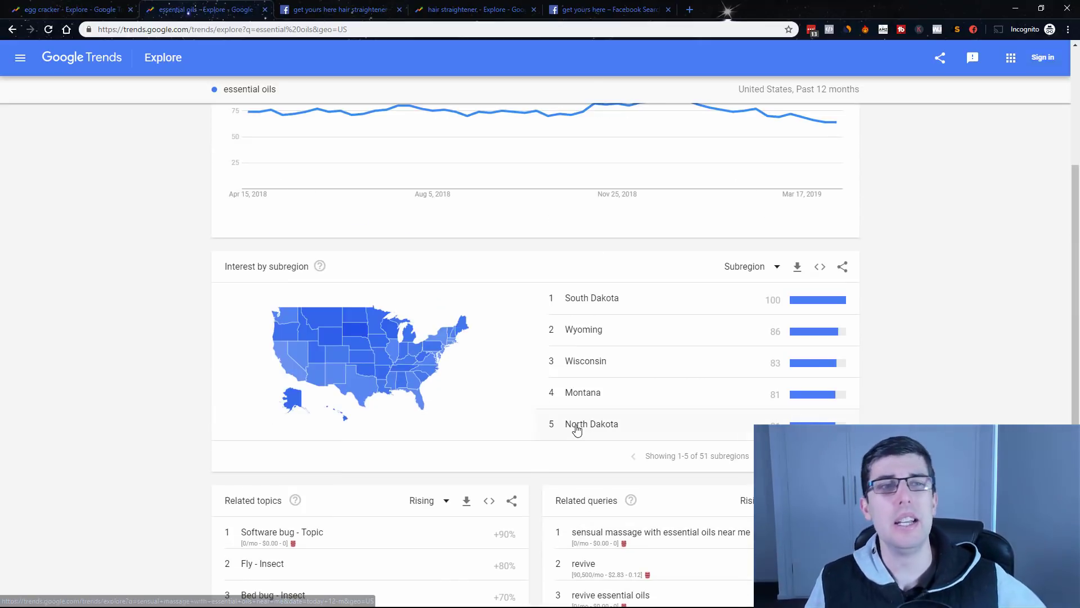
pyautogui.scroll(3, 576, 429)
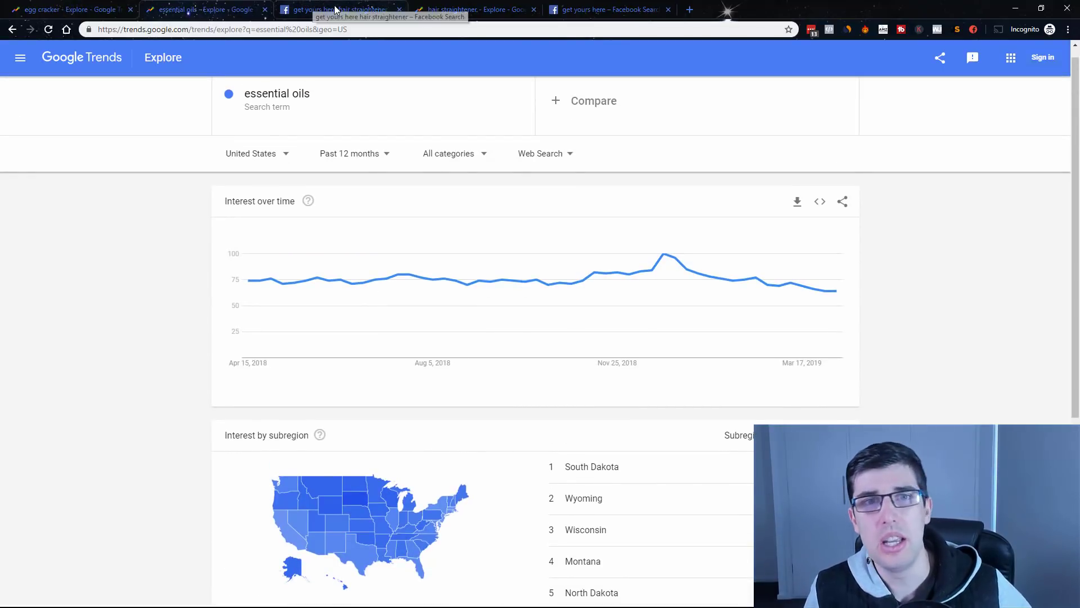
# Step: Bring back the 'get yours here hair straightener' Facebook video results and select the search query
pyautogui.click(335, 9)
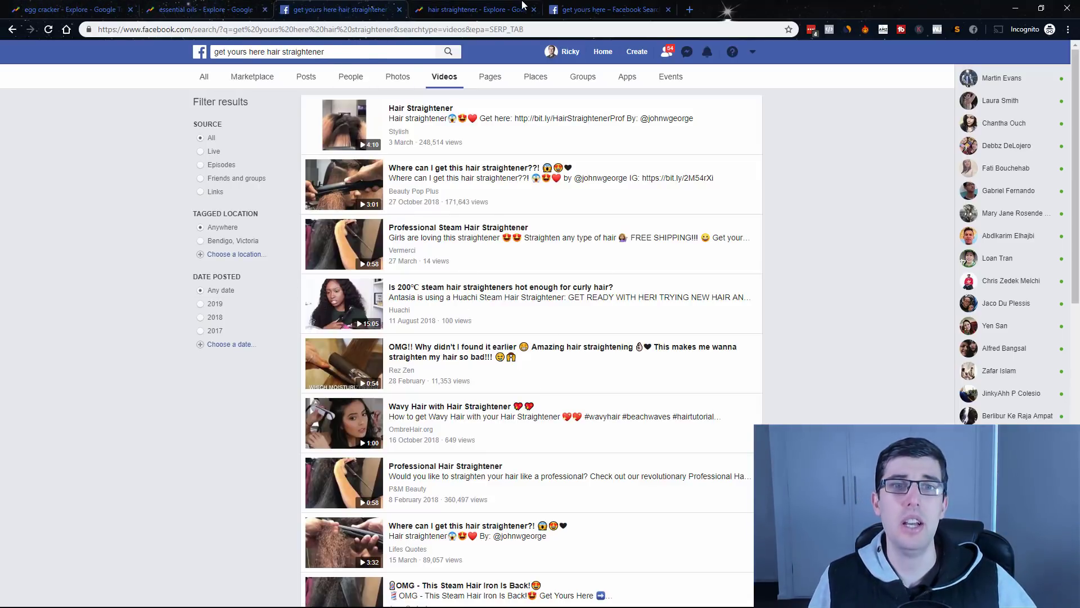
pyautogui.click(489, 8)
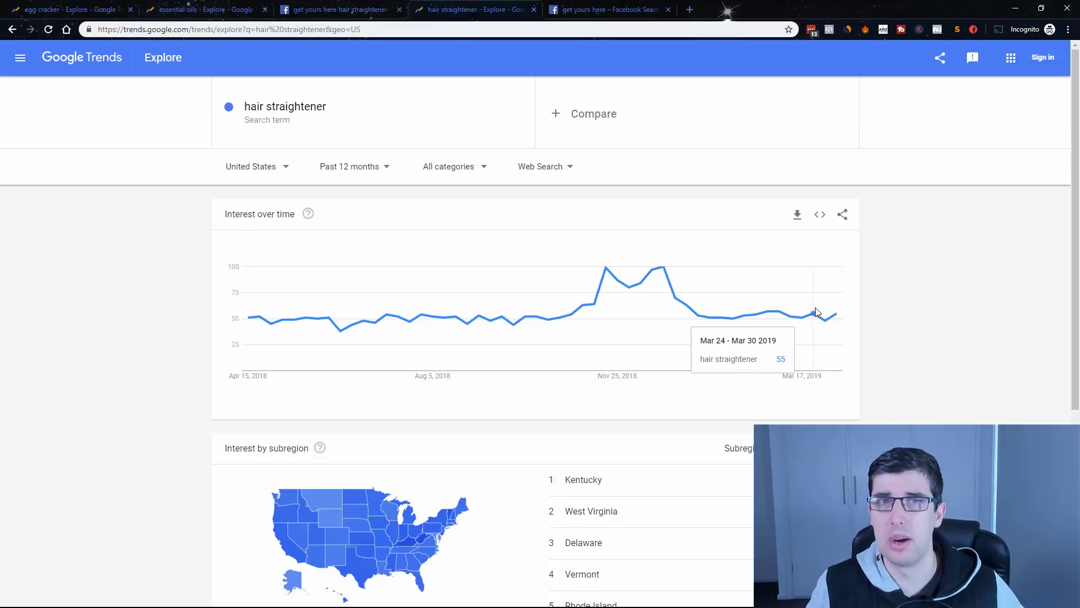
pyautogui.click(340, 9)
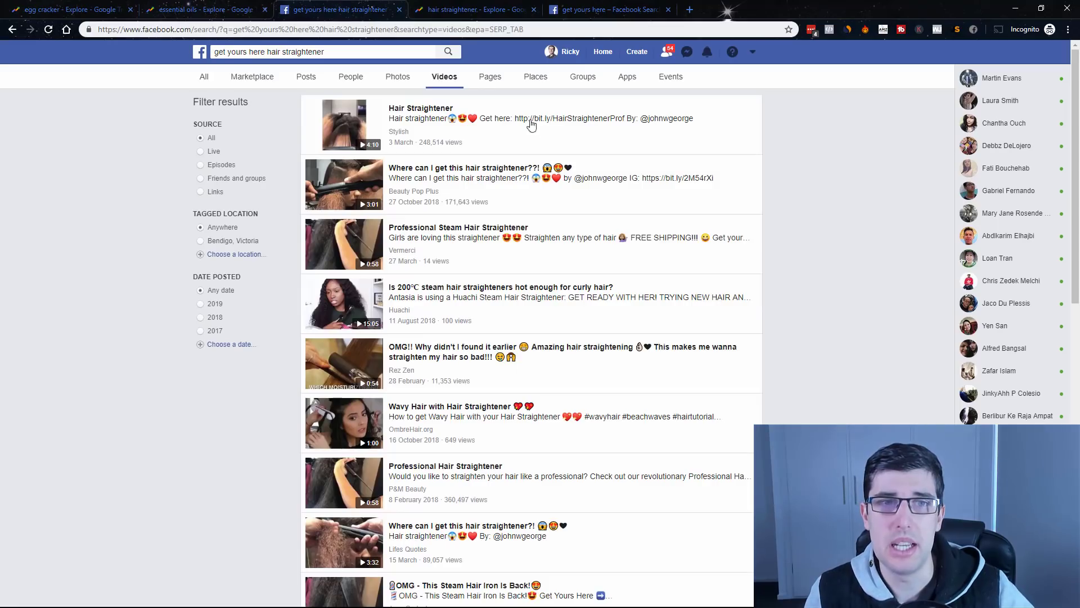
pyautogui.click(340, 51)
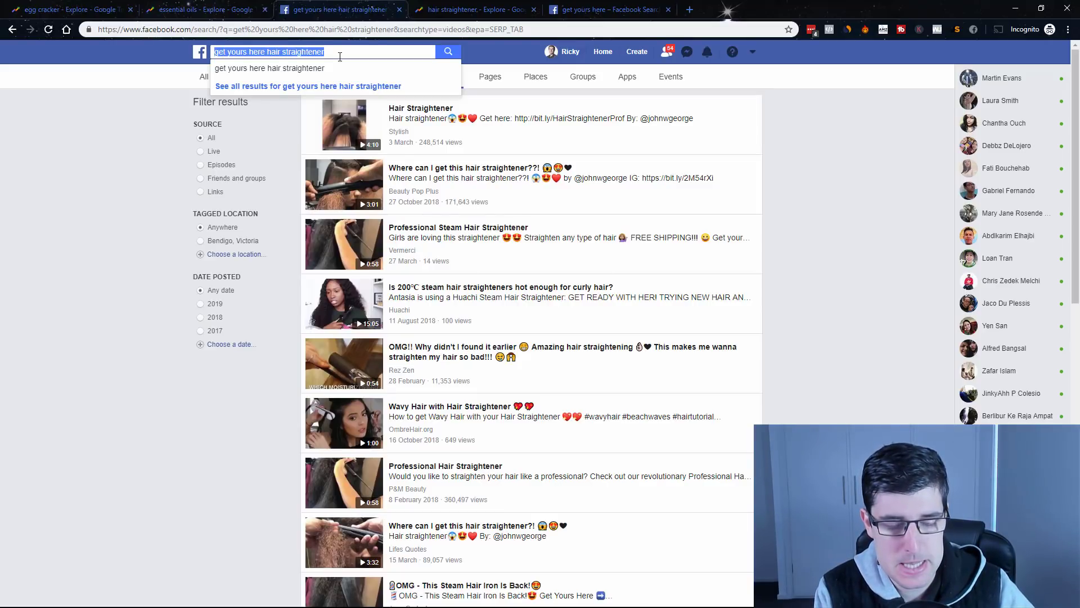
# Step: Search Facebook videos for 'get yours here vacuum cleaner', then refine it to 'robotic vacuum cleaner'
pyautogui.write('get yours here vacuum cle')
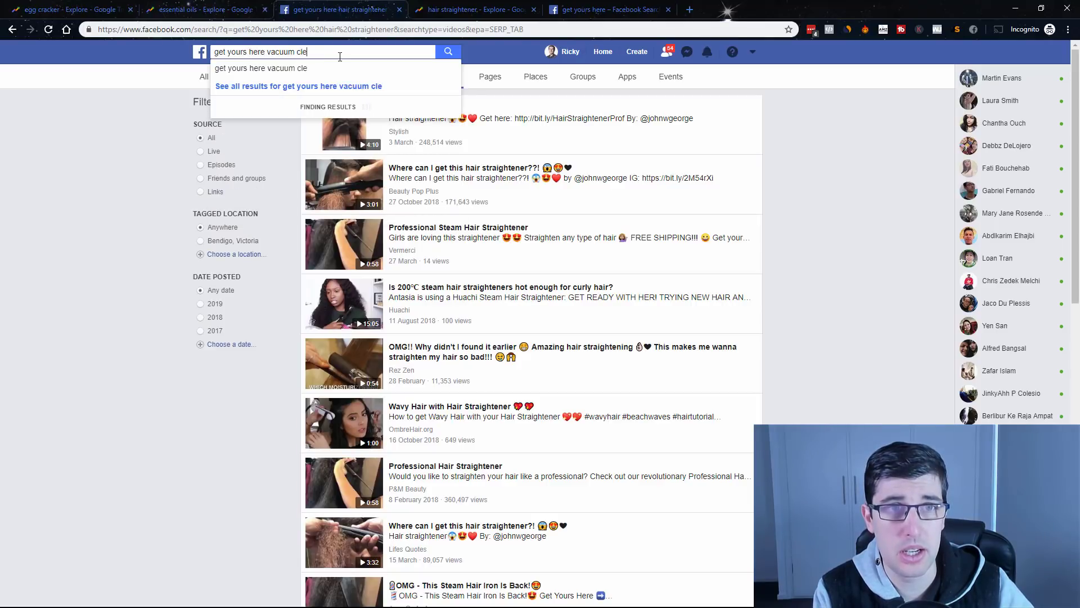
pyautogui.write('aner')
pyautogui.press('Return')
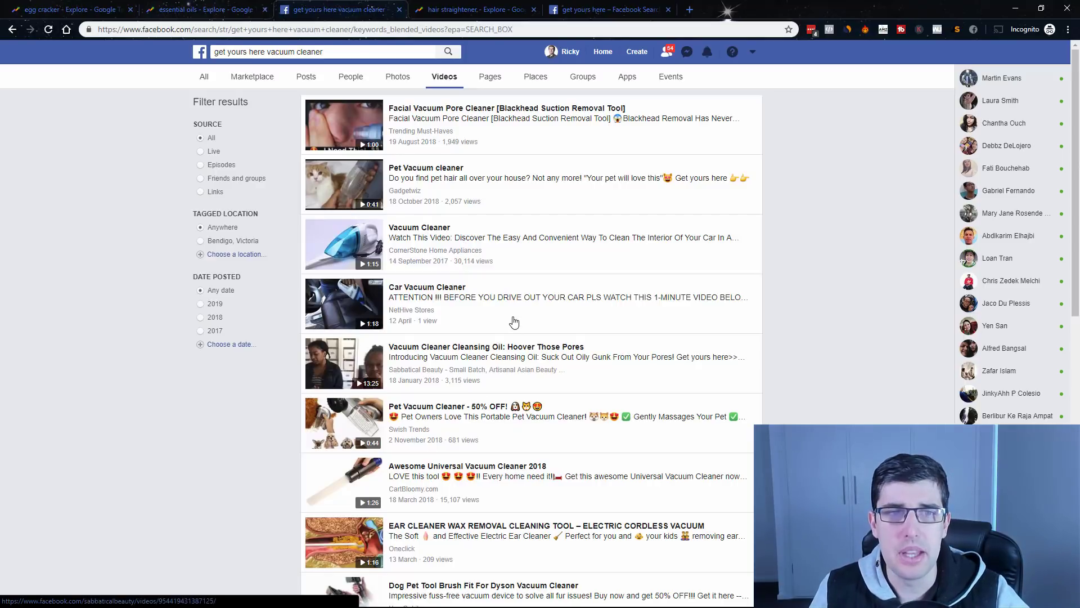
pyautogui.click(296, 52)
pyautogui.click(265, 52)
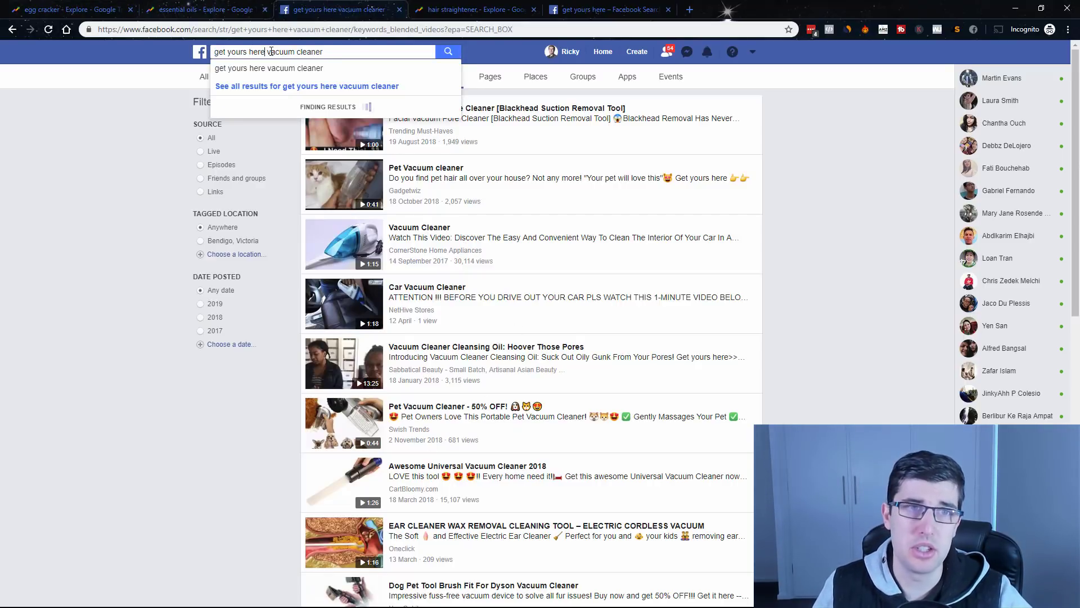
pyautogui.write('roboti')
pyautogui.write('c')
pyautogui.press('Return')
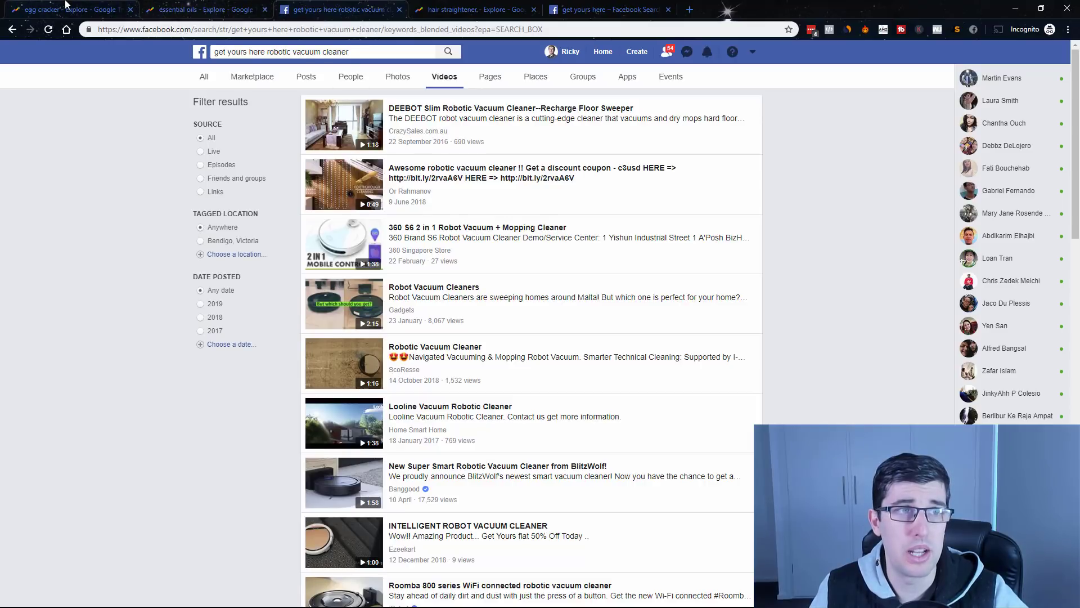
# Step: Replace essential oils with 'robotic vacuum cleaner' in Google Trends and review its chart and related topics
pyautogui.click(206, 9)
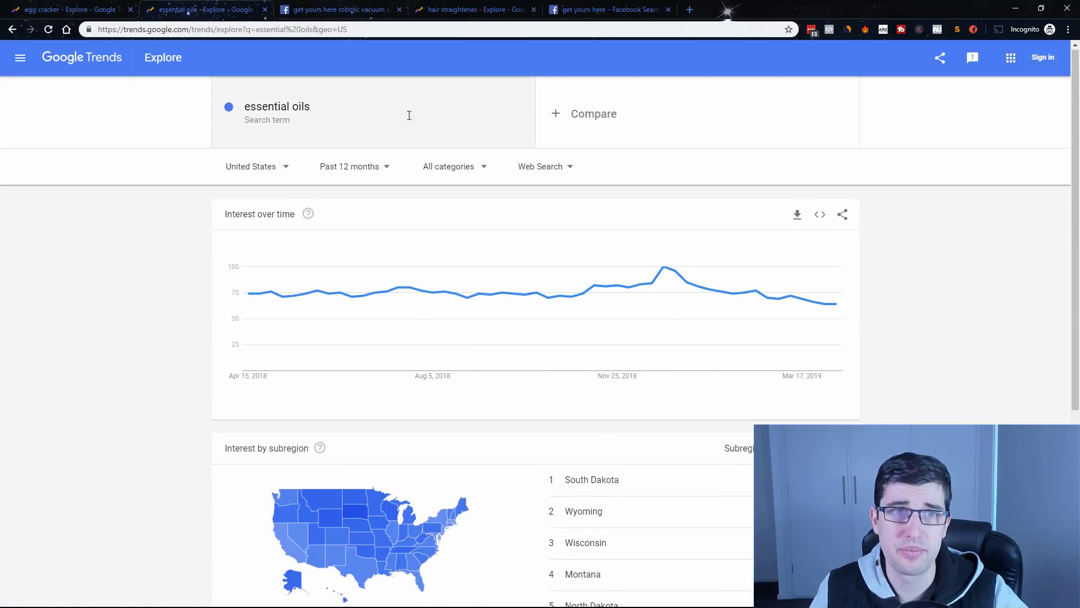
pyautogui.click(367, 113)
pyautogui.write('robotic vacuum cleaner')
pyautogui.press('Return')
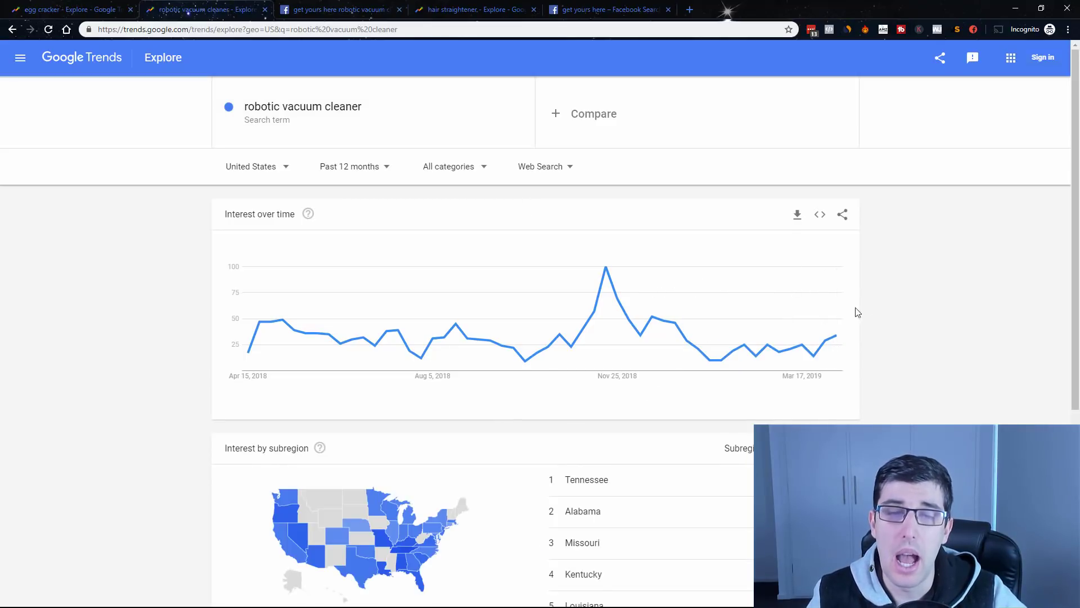
pyautogui.click(392, 100)
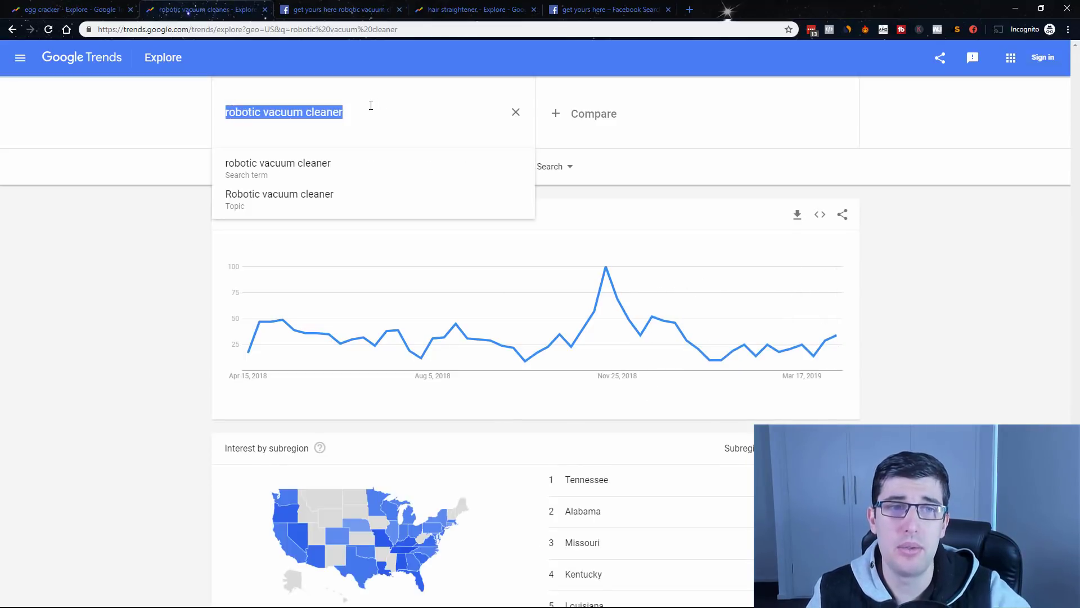
pyautogui.click(369, 104)
pyautogui.scroll(-5, 937, 369)
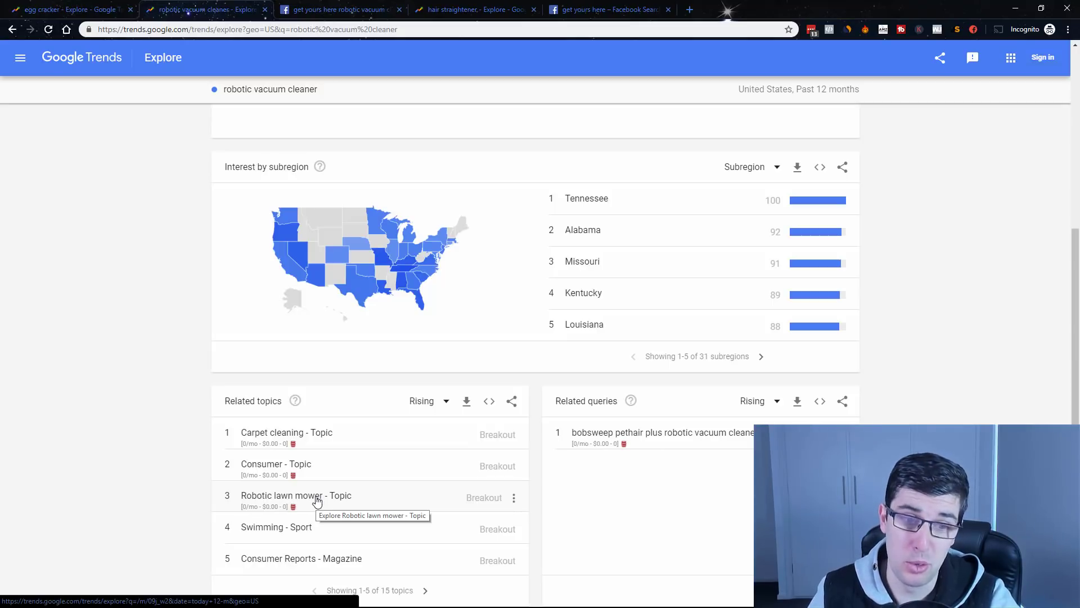
pyautogui.scroll(5, 893, 397)
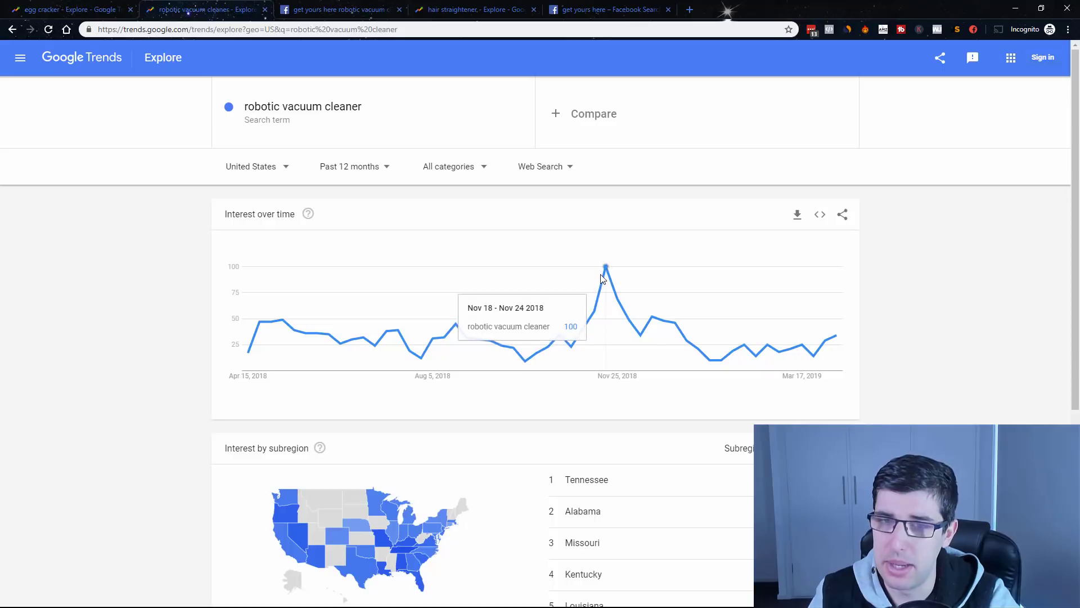
pyautogui.moveTo(601, 273)
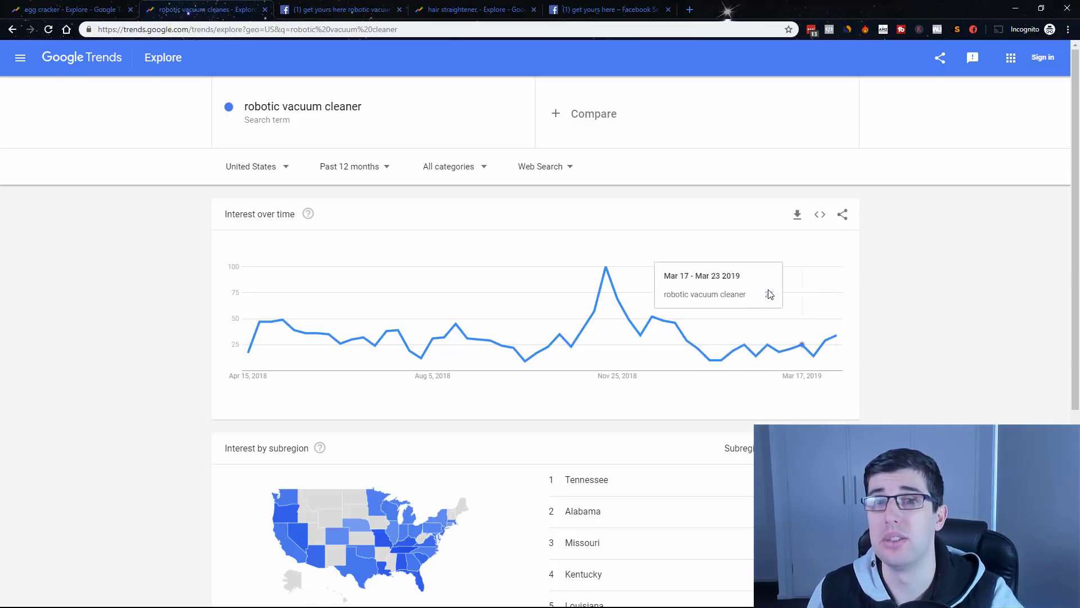
# Step: Search Google Trends for 'robotic garden' and look over the results
pyautogui.click(395, 114)
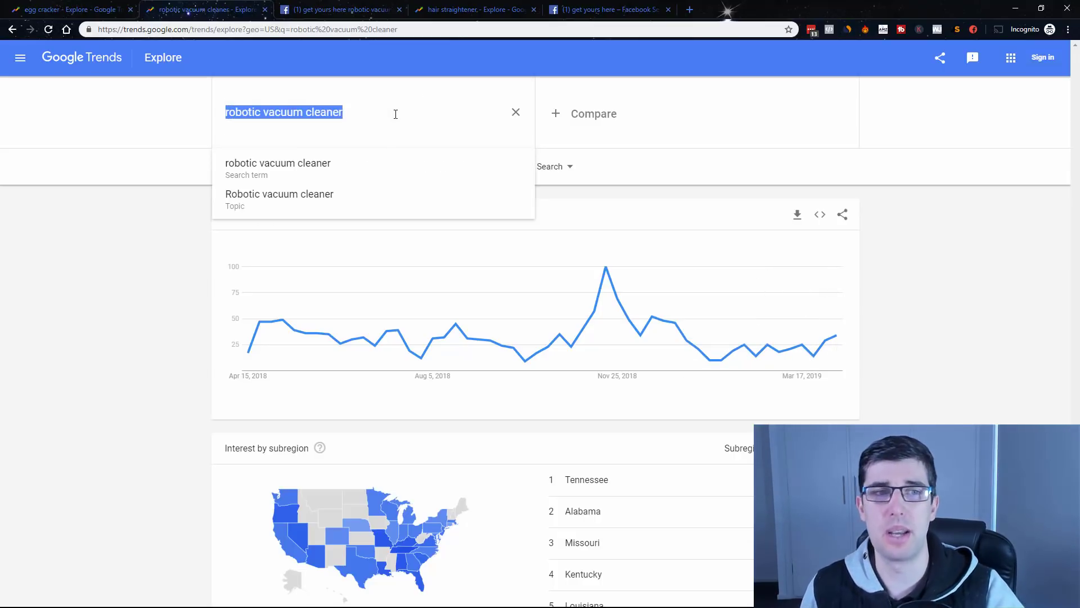
pyautogui.write('rob')
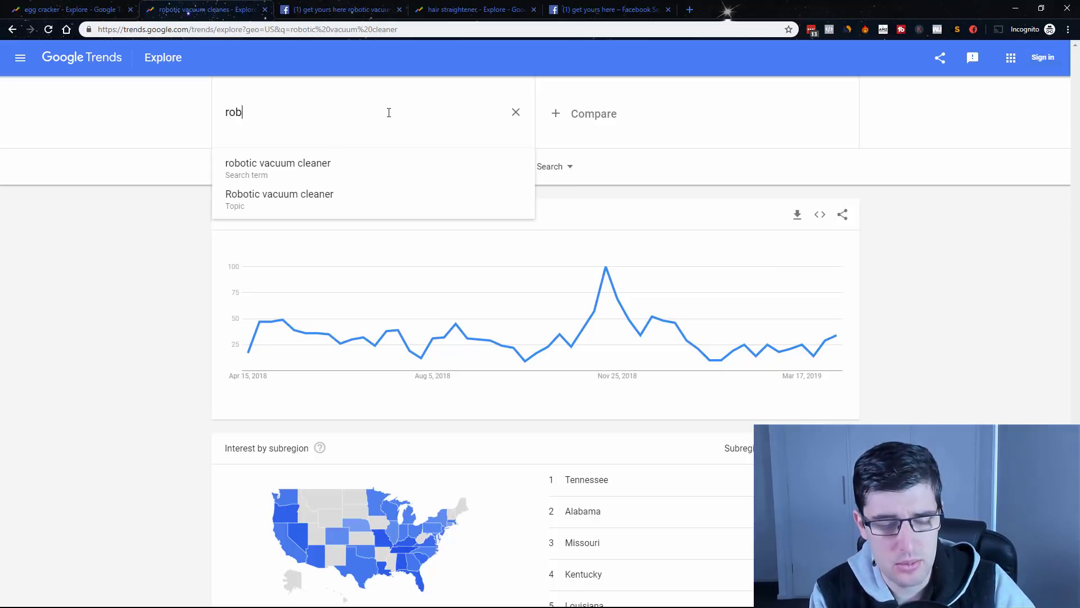
pyautogui.write('otic garden')
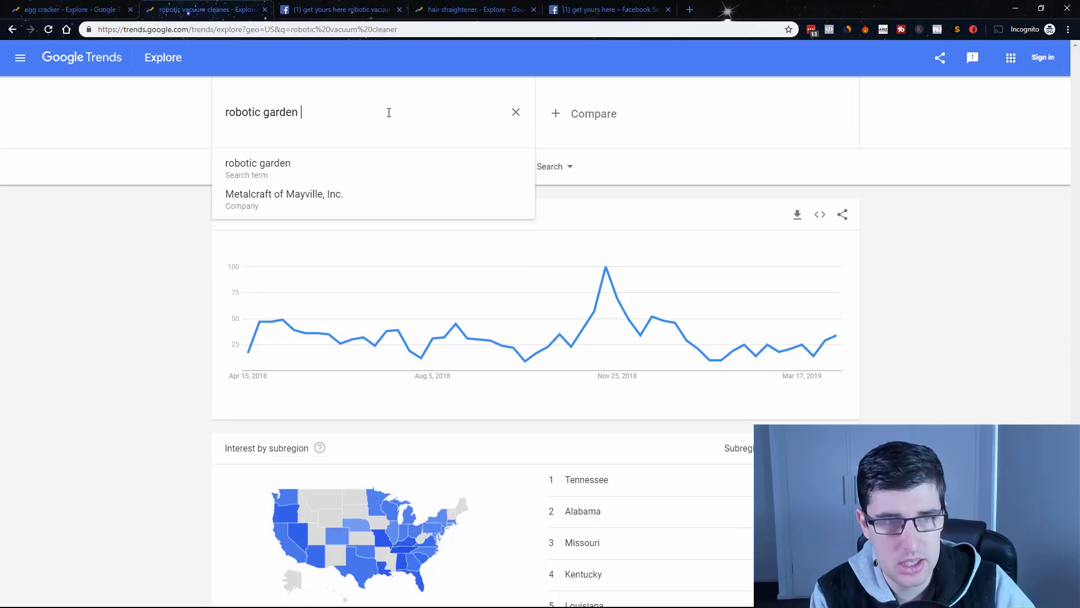
pyautogui.press('Return')
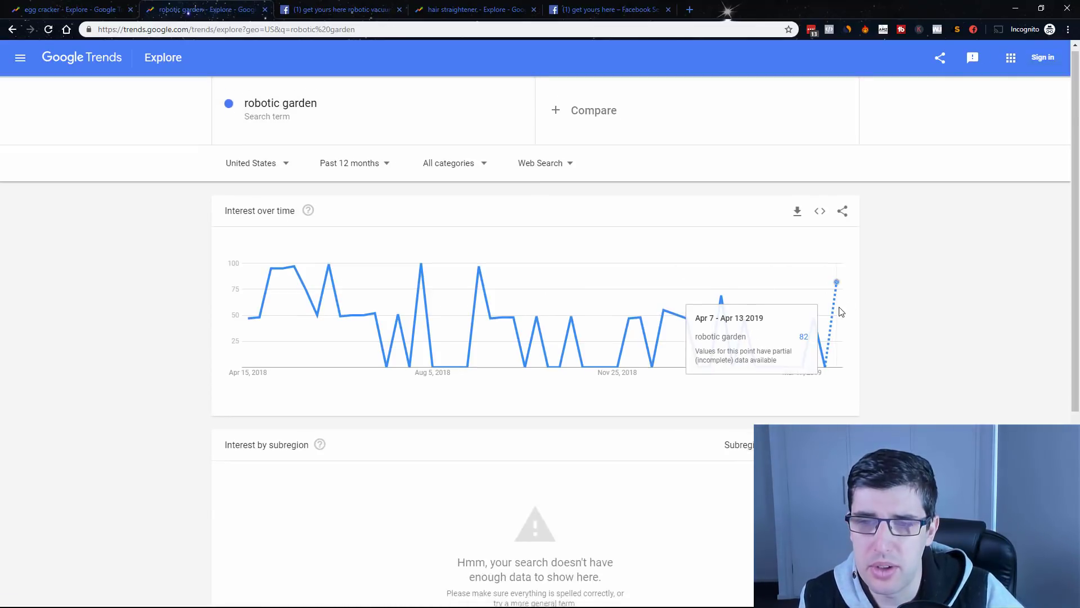
pyautogui.scroll(-5, 760, 331)
pyautogui.scroll(5, 759, 331)
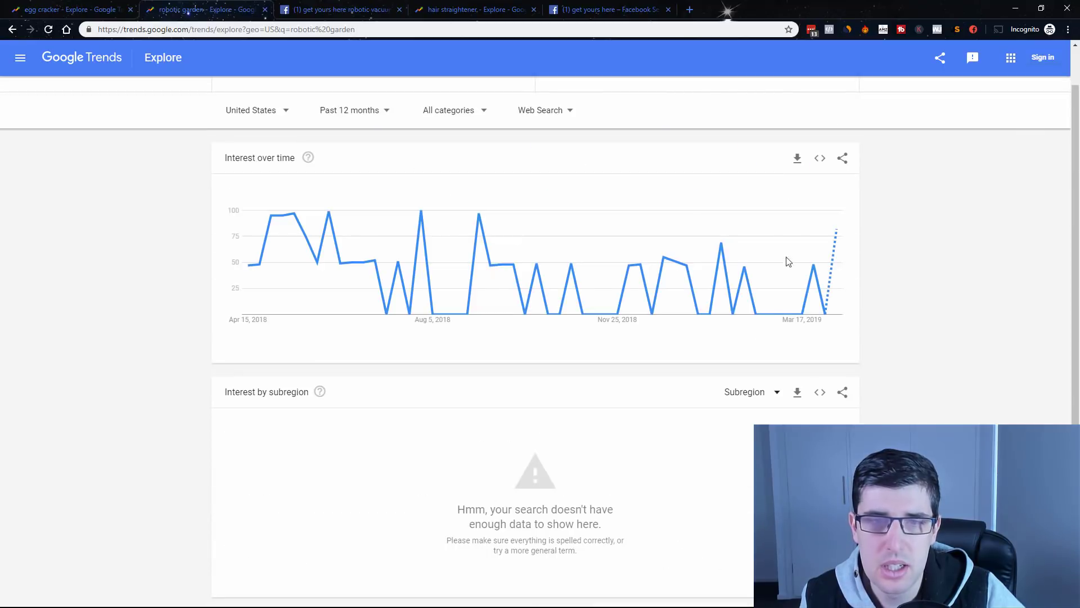
pyautogui.scroll(2, 441, 120)
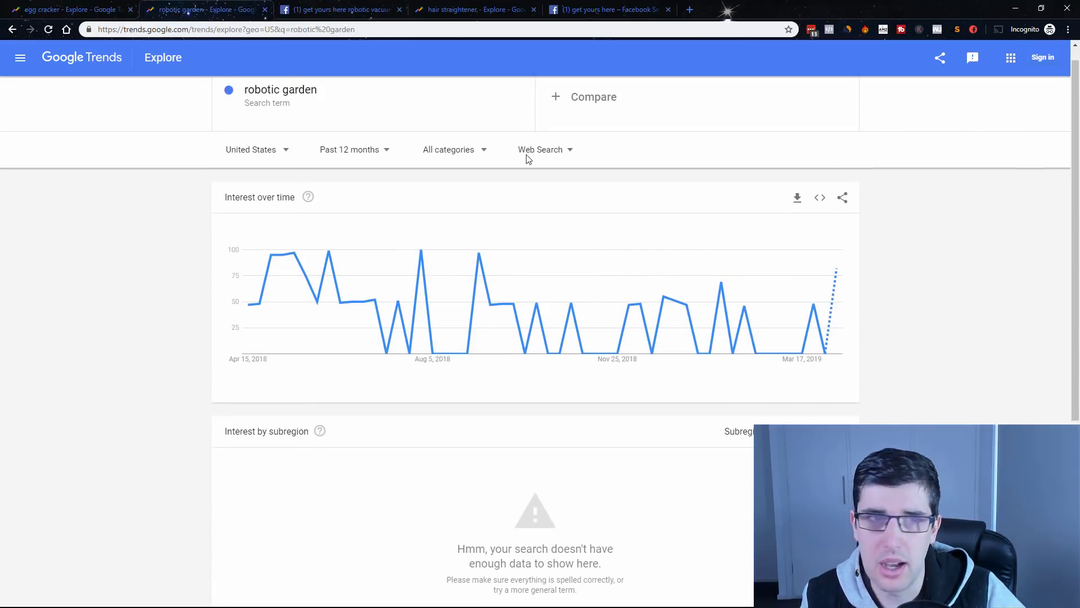
# Step: Extend the term to 'robotic garden weeder' and check its spiky chart
pyautogui.click(336, 116)
pyautogui.click(336, 115)
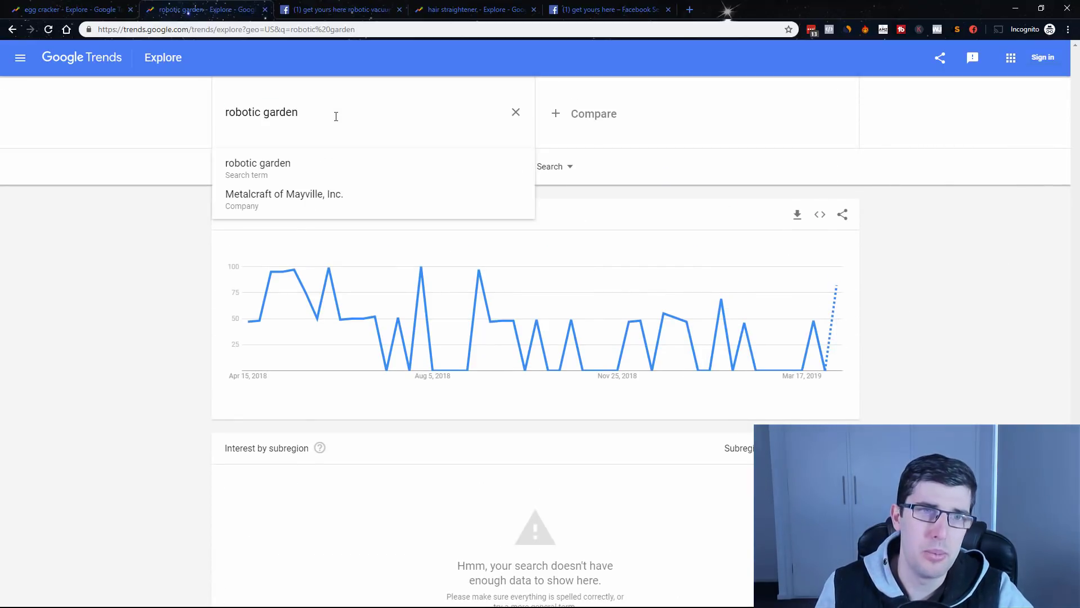
pyautogui.write('weeder')
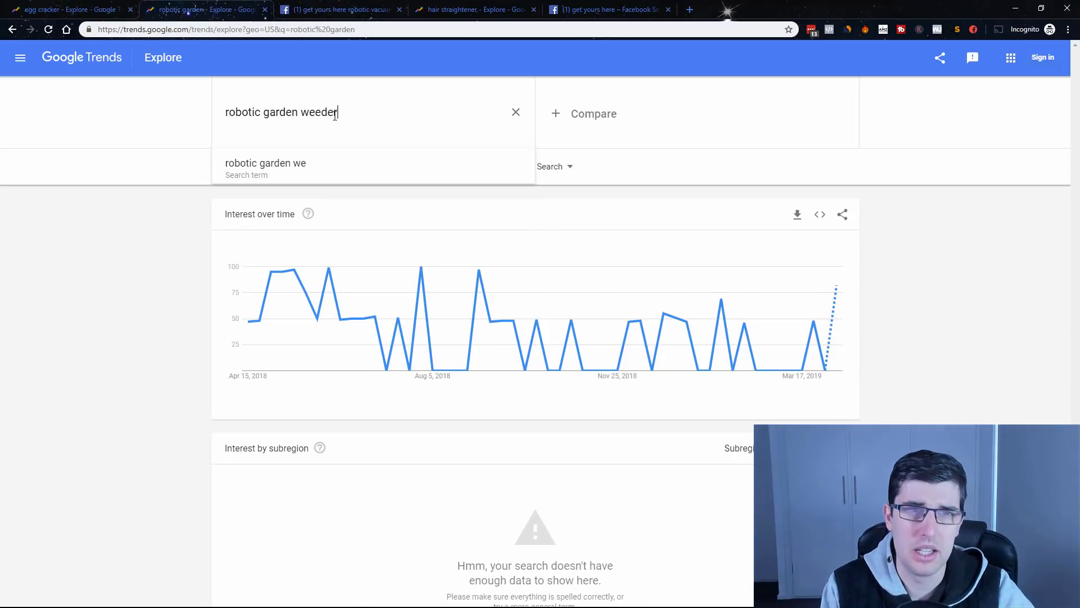
pyautogui.press('Return')
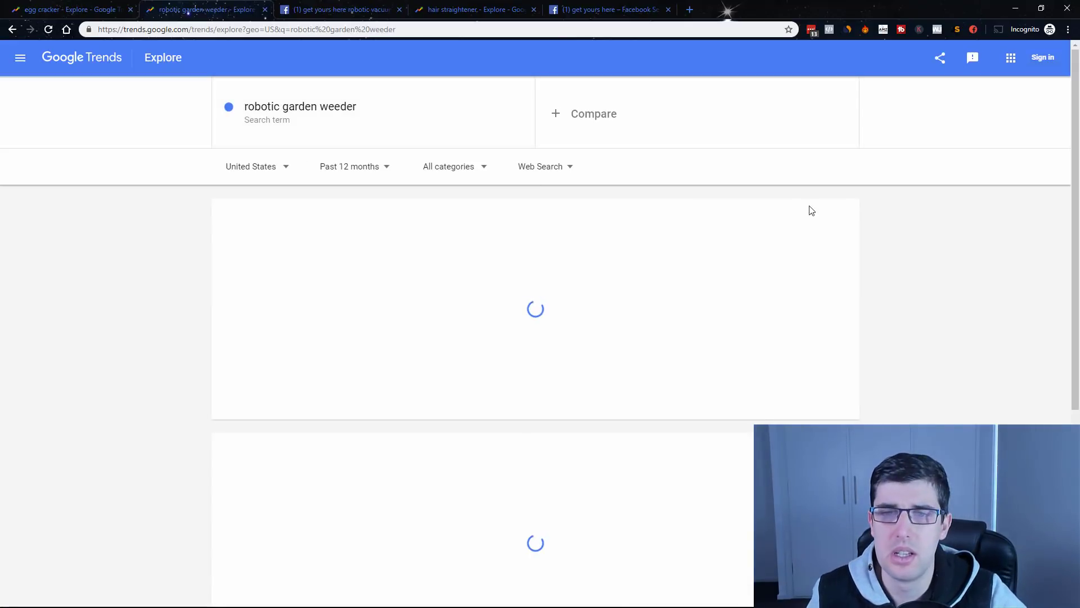
pyautogui.scroll(-3, 666, 282)
pyautogui.scroll(3, 666, 282)
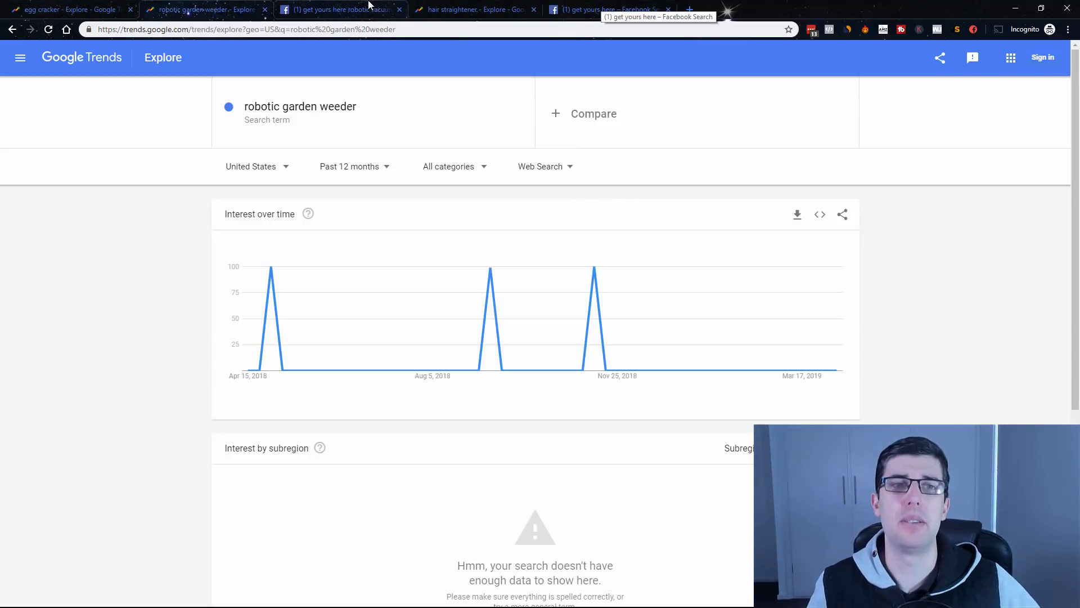
# Step: Scroll through the robotic vacuum cleaner video ads on Facebook
pyautogui.click(343, 9)
pyautogui.scroll(-3, 67, 347)
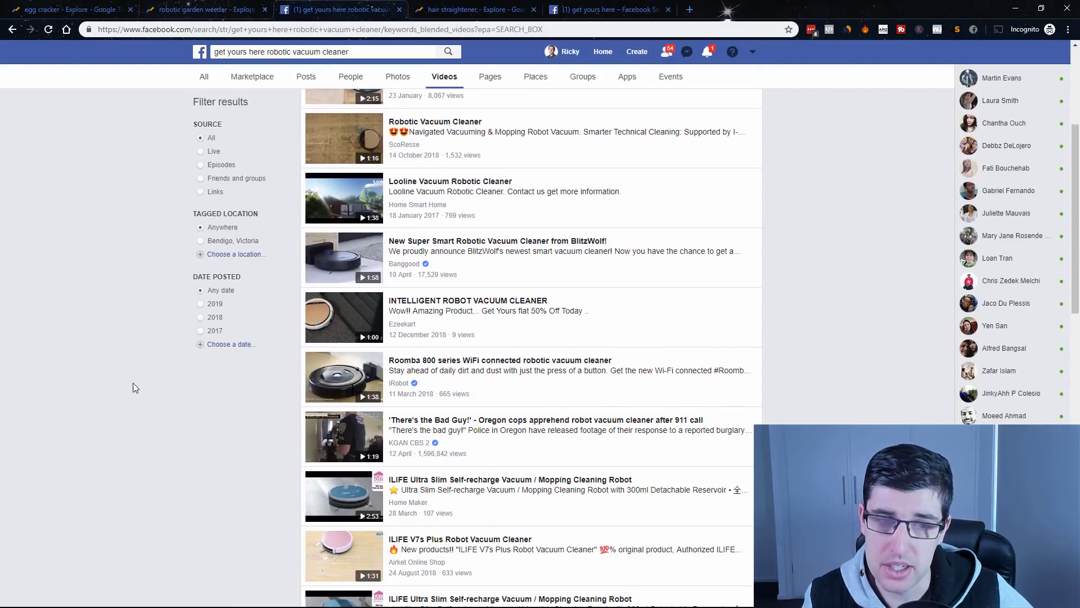
pyautogui.scroll(-2, 131, 389)
pyautogui.scroll(6, 131, 388)
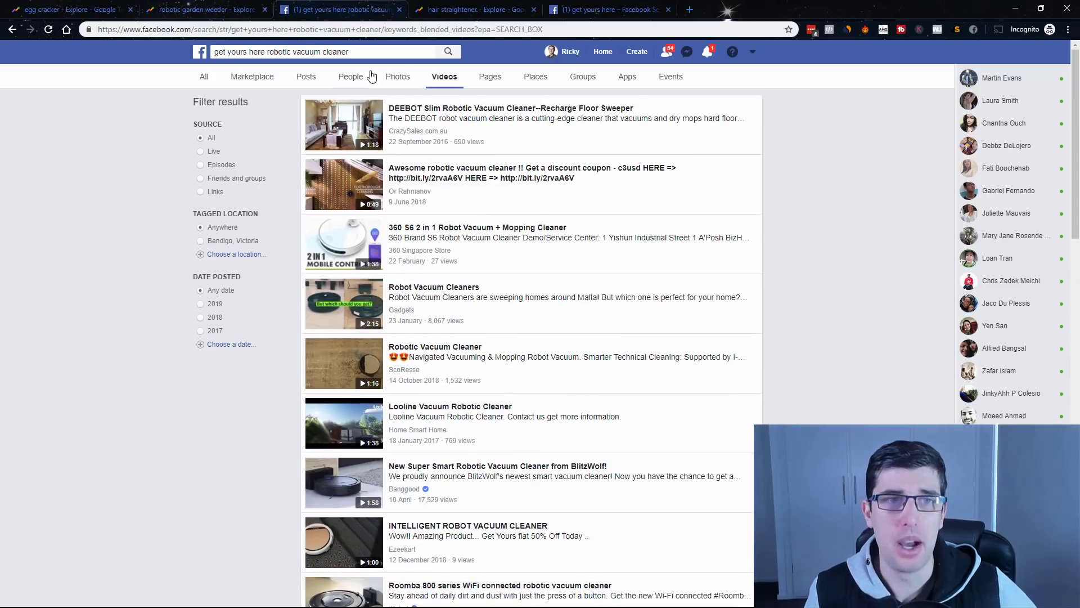
# Step: Browse the 'get yours here' ads, including the magic dog gate, then return to the egg cracker chart
pyautogui.click(608, 9)
pyautogui.scroll(4, 560, 337)
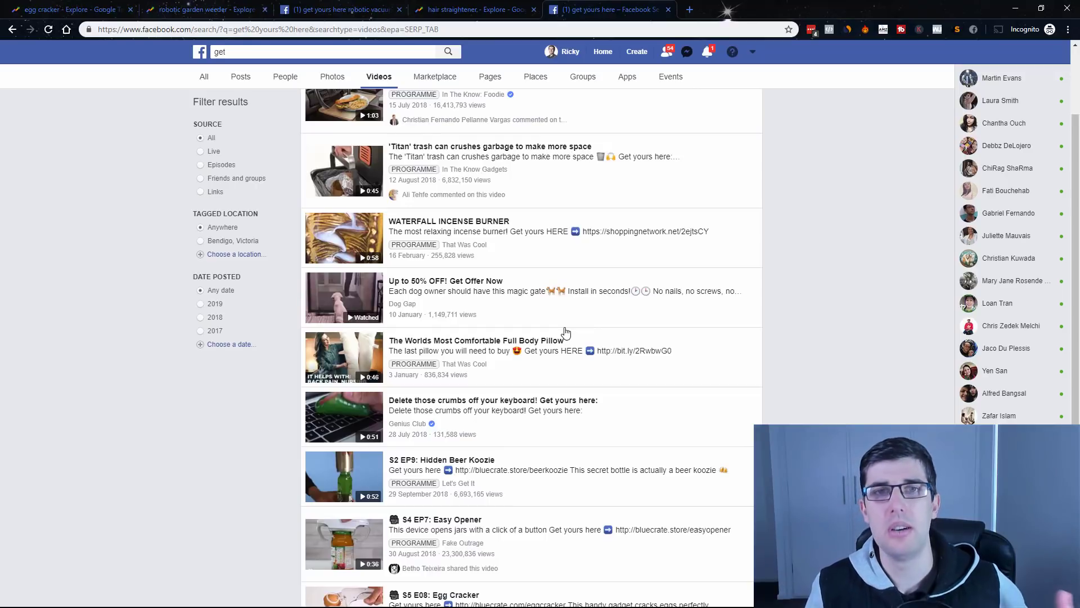
pyautogui.scroll(1, 567, 332)
pyautogui.scroll(1, 566, 332)
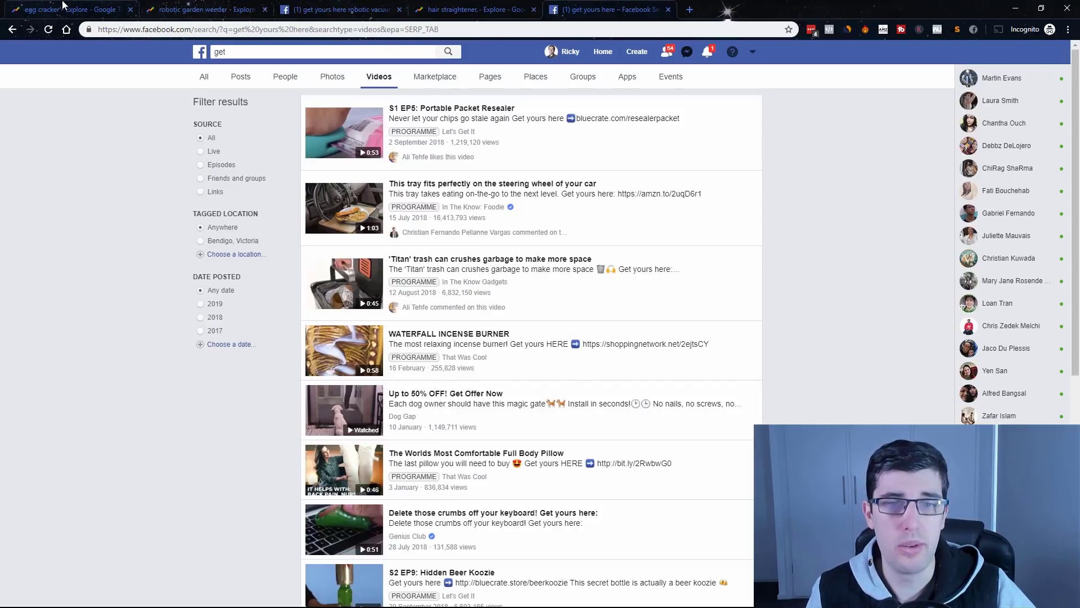
pyautogui.click(93, 9)
pyautogui.scroll(1, 284, 89)
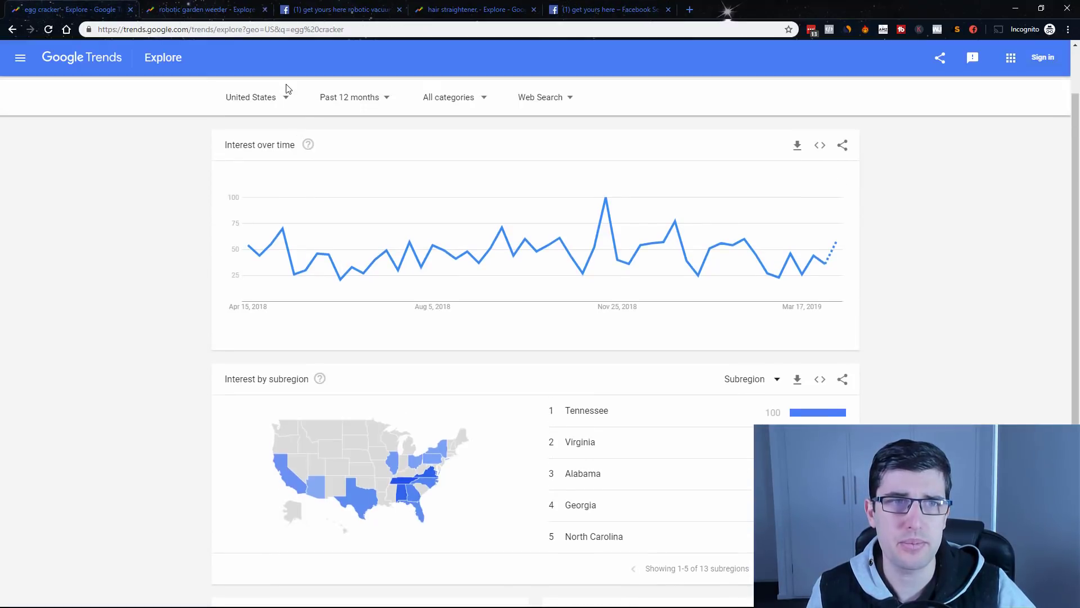
pyautogui.scroll(1, 302, 115)
pyautogui.click(310, 111)
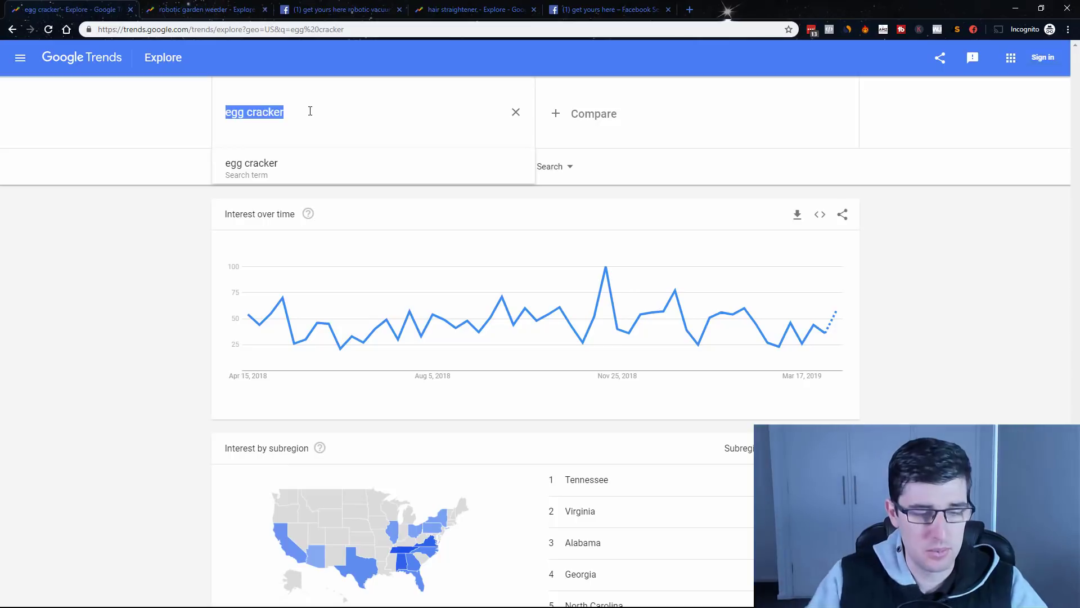
pyautogui.write('waterfall in')
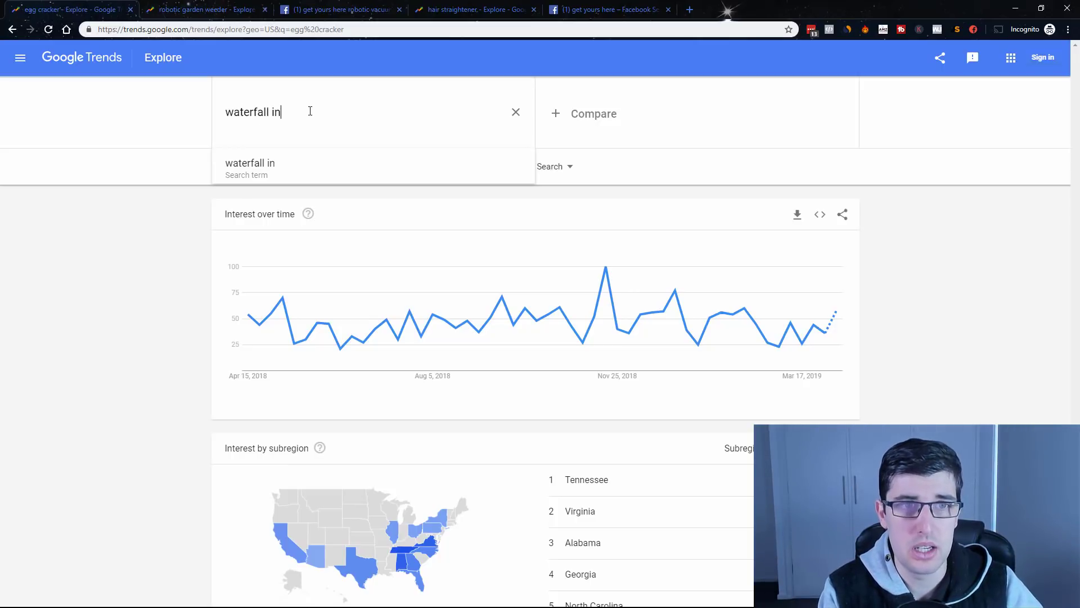
pyautogui.write('cense burner')
pyautogui.press('Return')
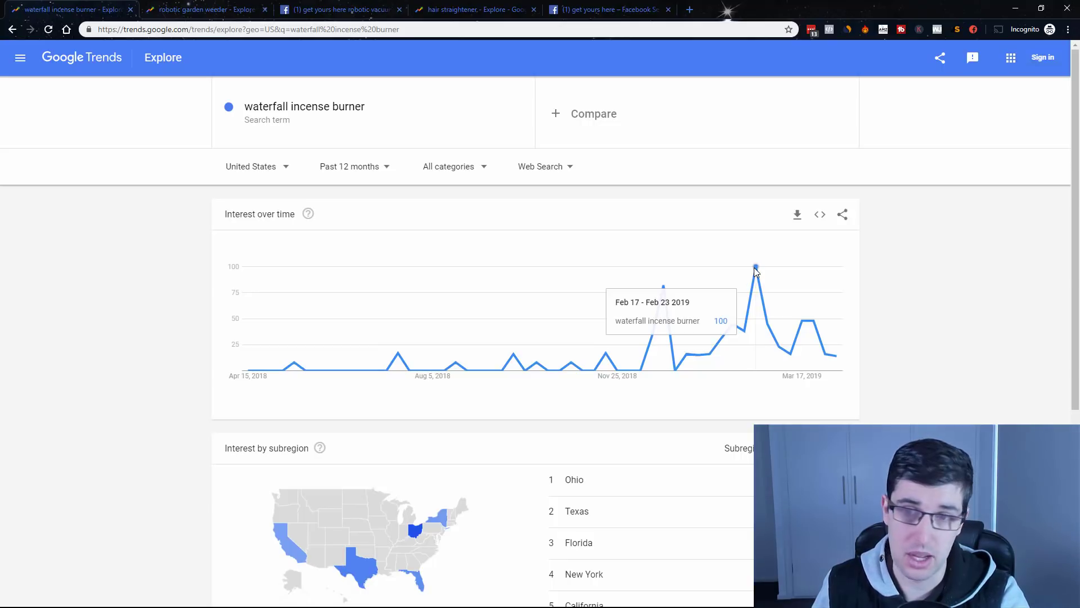
pyautogui.moveTo(666, 291)
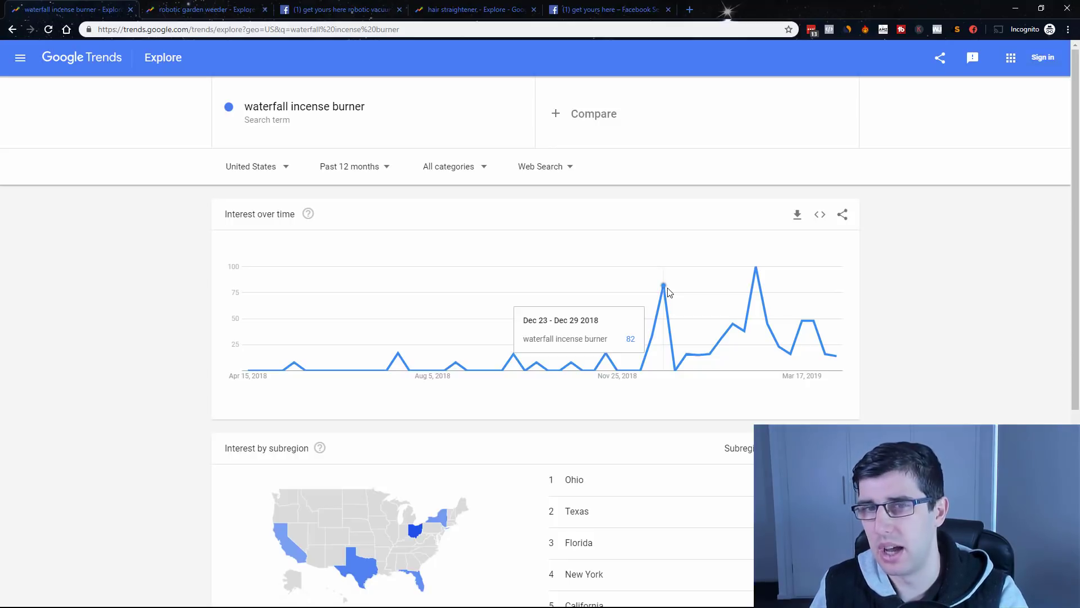
pyautogui.moveTo(651, 355)
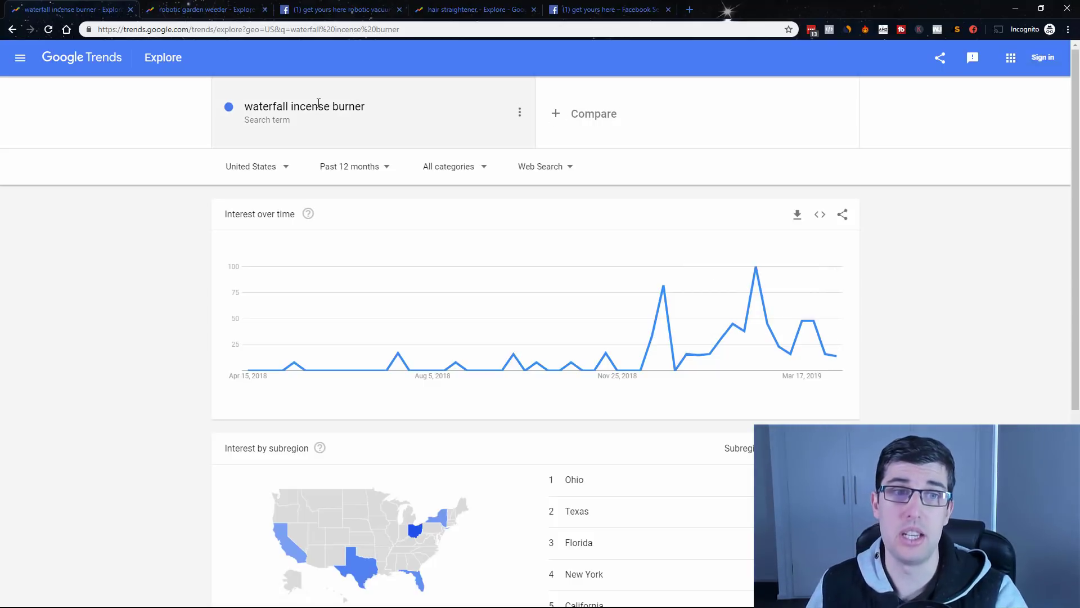
# Step: Delete 'waterfall' from the term to search Google Trends for 'incense burner'
pyautogui.click(318, 104)
pyautogui.click(278, 110)
pyautogui.doubleClick(256, 113)
pyautogui.press('BackSpace')
pyautogui.press('Return')
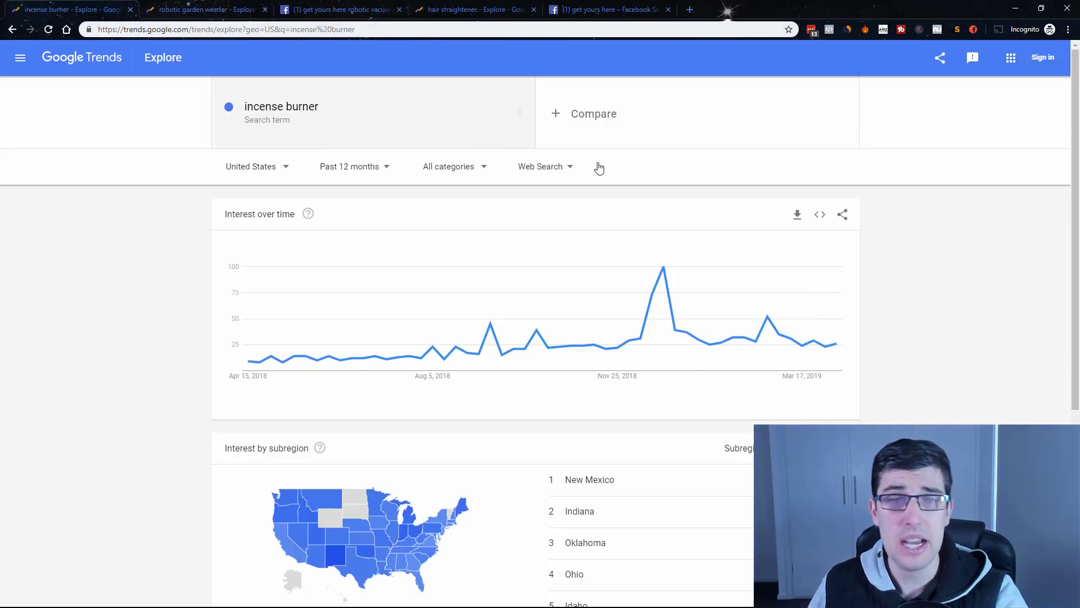
pyautogui.scroll(-5, 709, 229)
pyautogui.scroll(5, 699, 298)
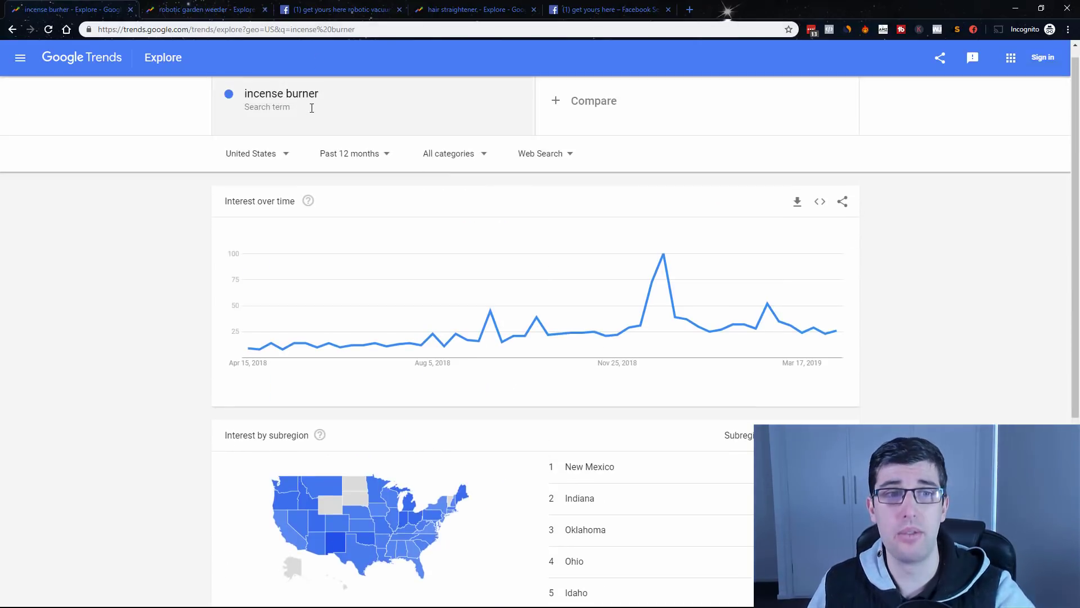
# Step: Replace the term with 'humidifier' and scroll down to its related queries
pyautogui.click(336, 97)
pyautogui.write('humi')
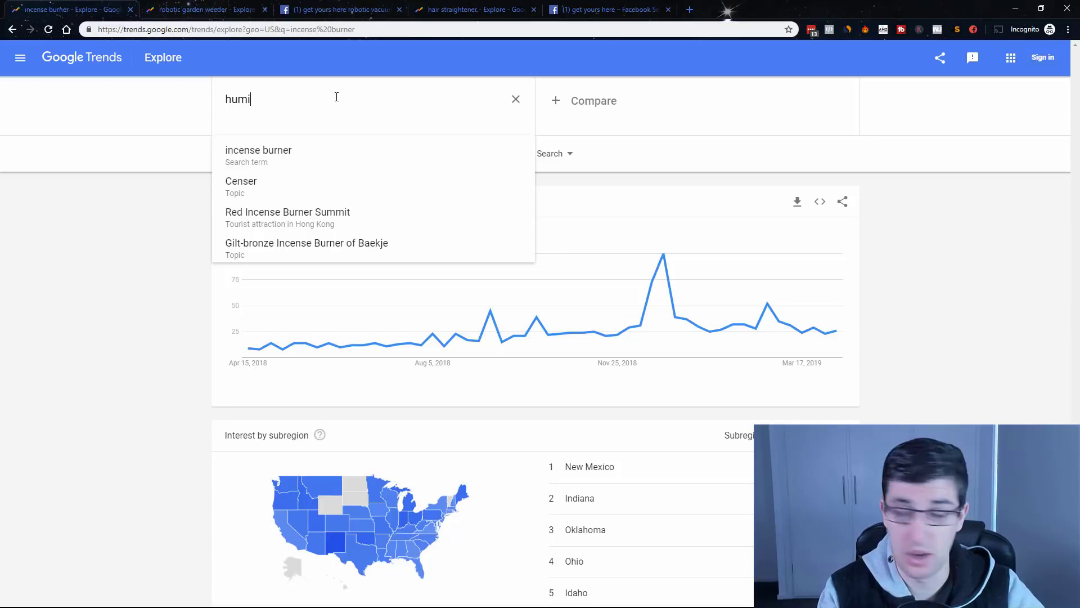
pyautogui.write('difier')
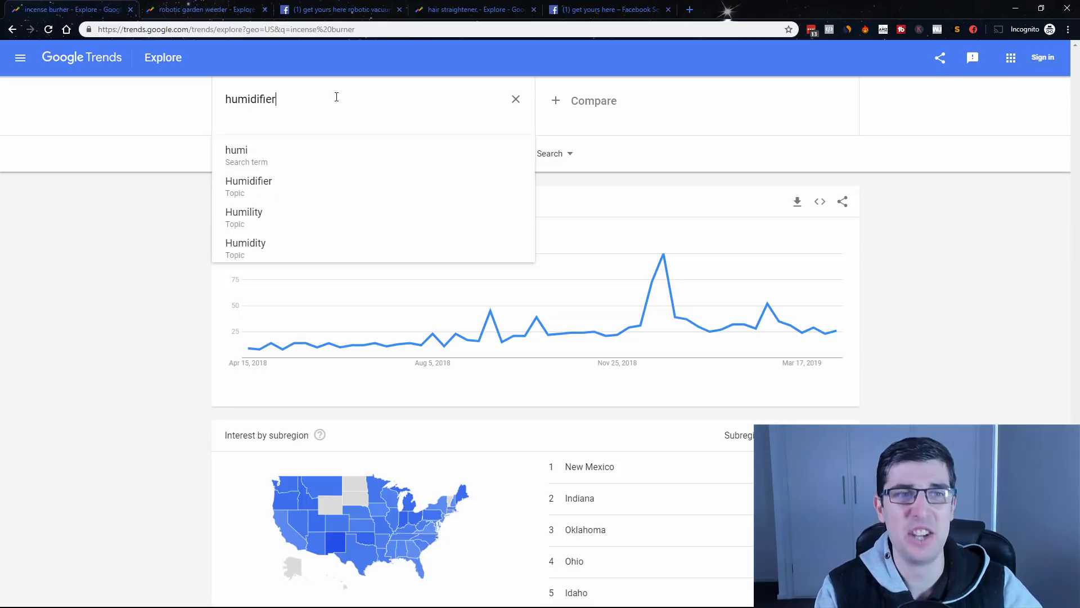
pyautogui.press('Return')
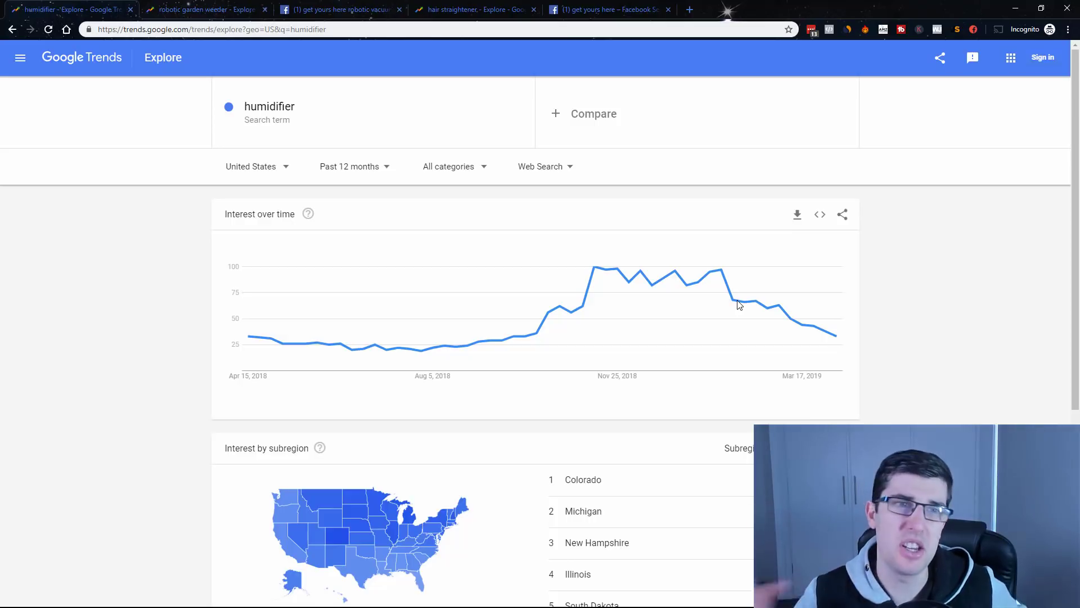
pyautogui.scroll(-5, 726, 282)
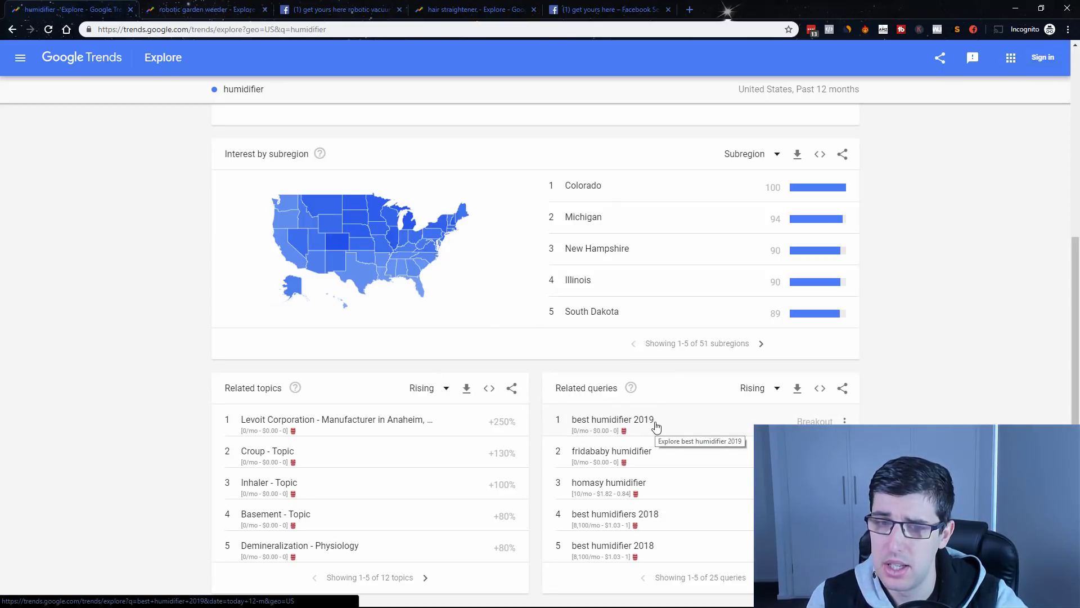
# Step: Explore the 'fridababy humidifier' related query, checking its recent spikes and New York-only regional data
pyautogui.click(608, 453)
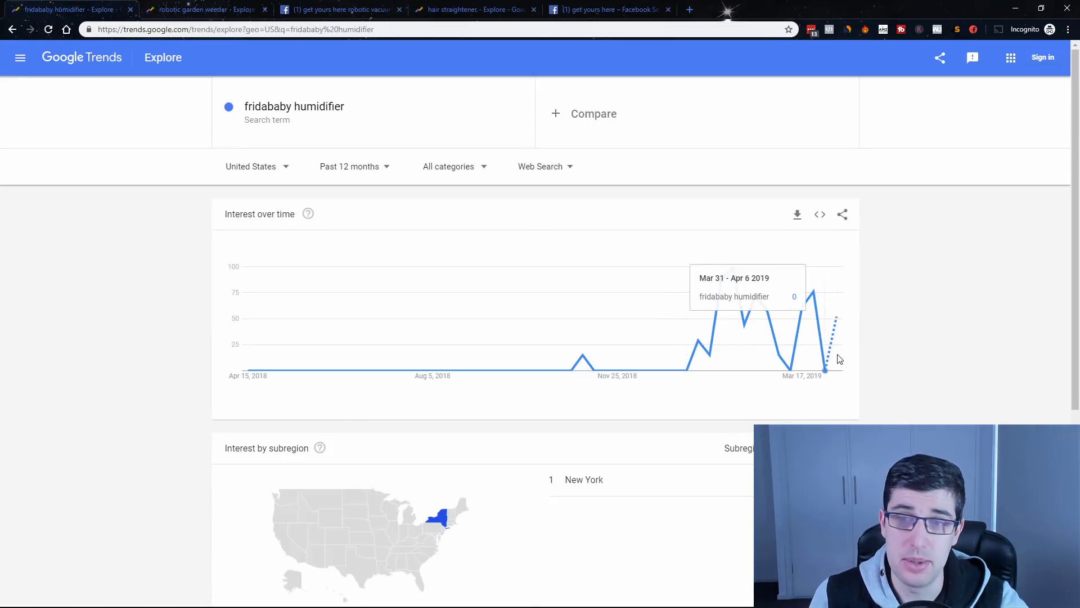
pyautogui.moveTo(837, 335)
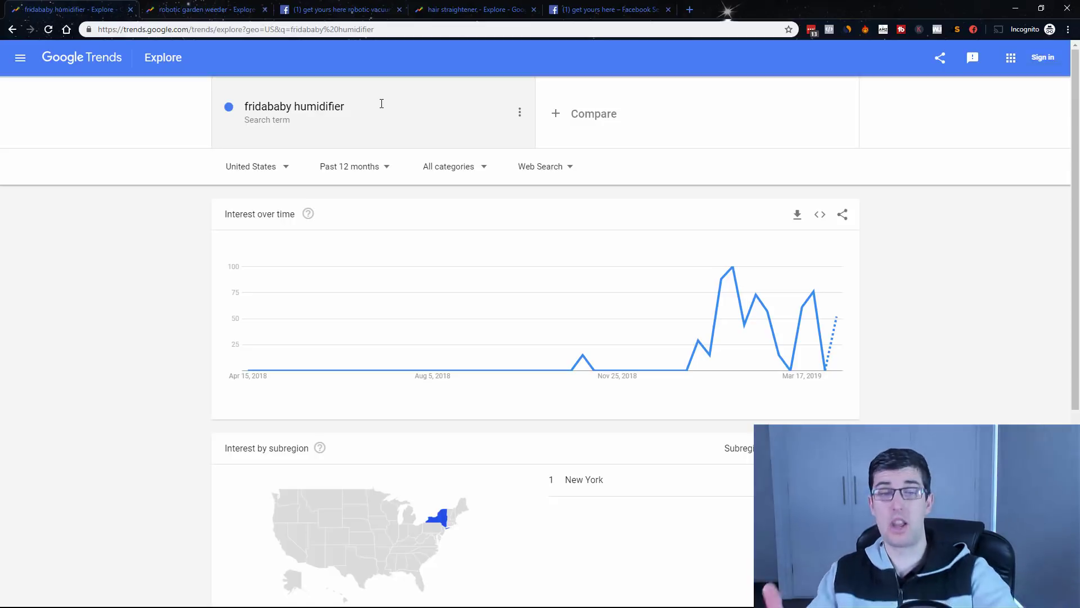
pyautogui.scroll(-1, 395, 197)
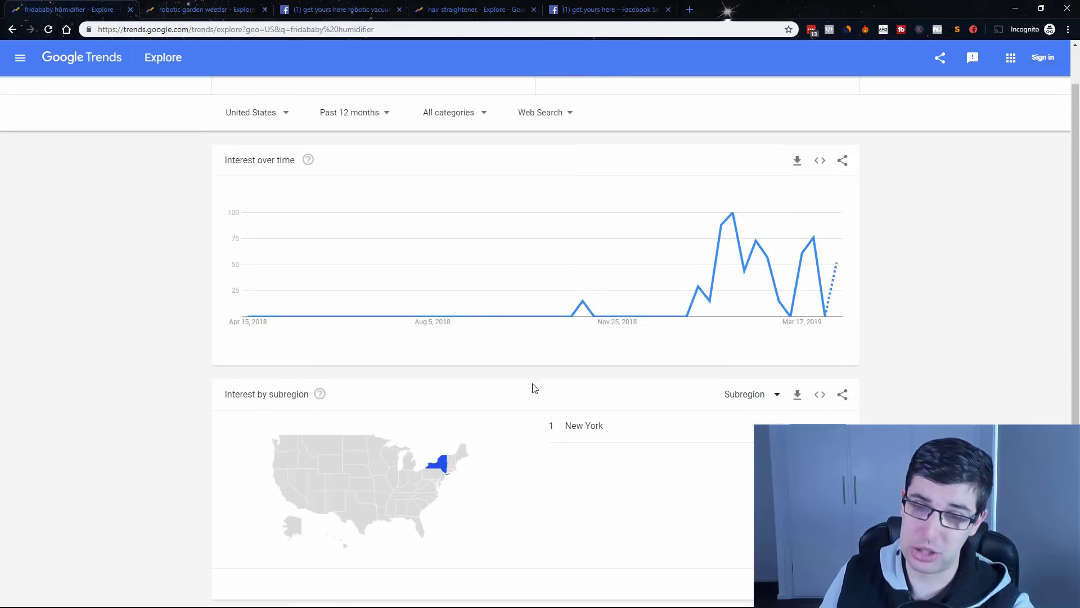
pyautogui.moveTo(444, 462)
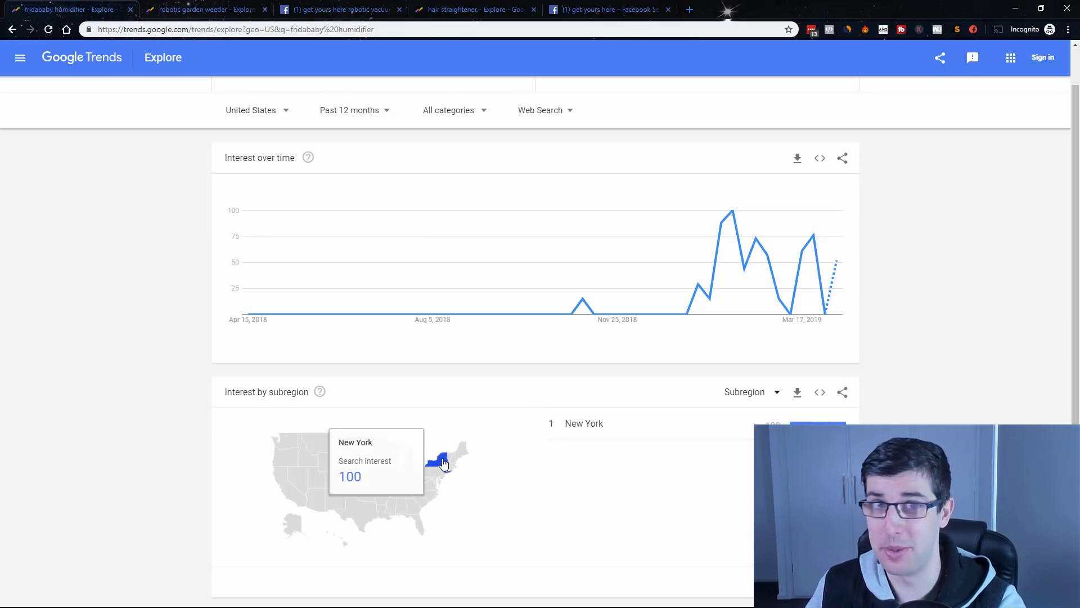
pyautogui.scroll(-4, 276, 260)
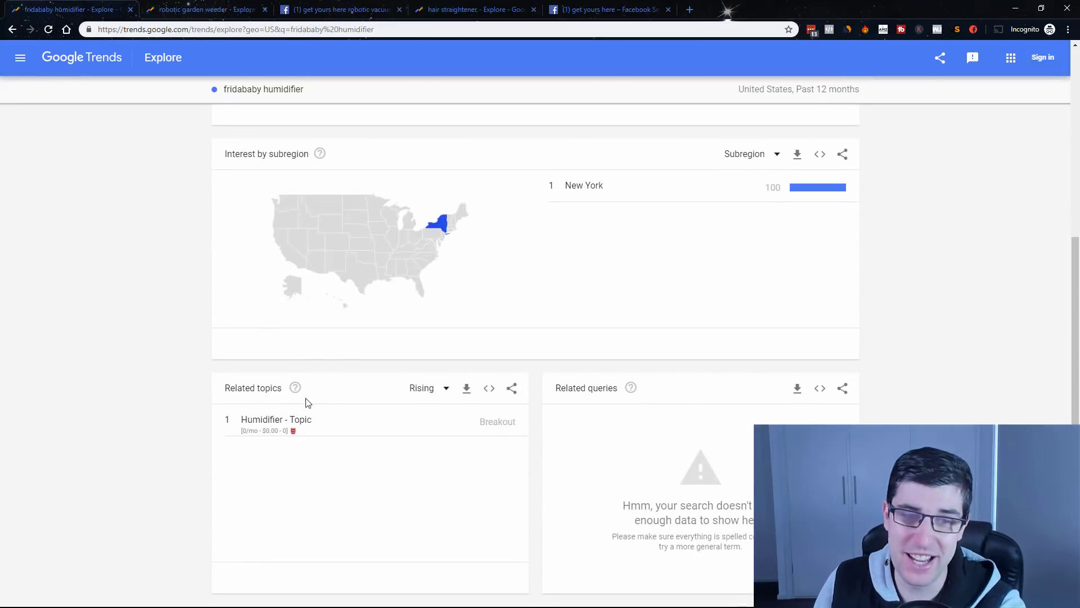
pyautogui.scroll(5, 355, 401)
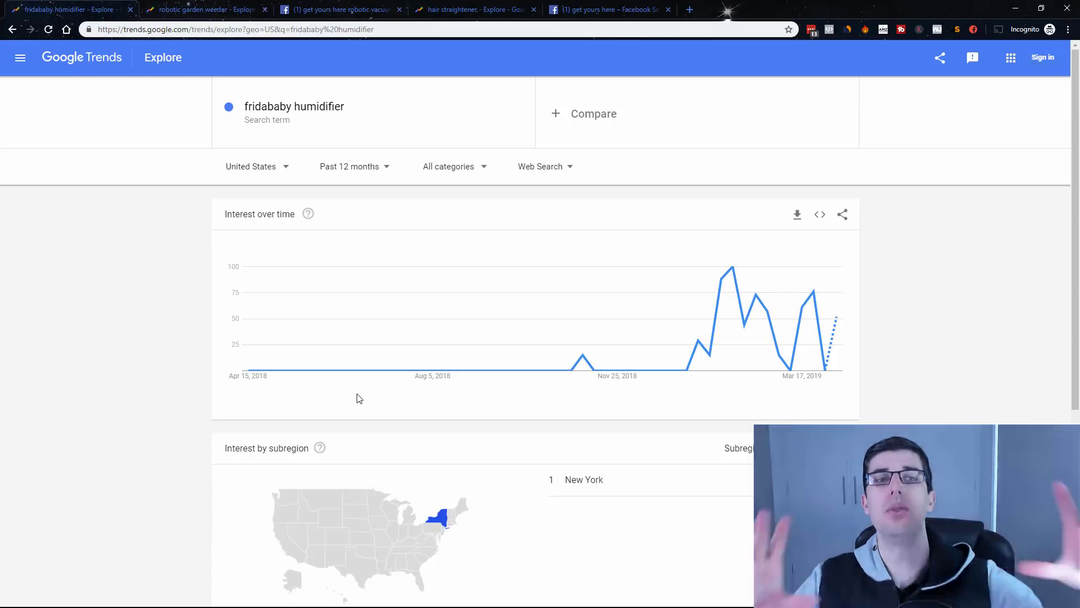
pyautogui.click(335, 4)
# Step: Check the Facebook video ad results, then return to the fridababy humidifier trends page
pyautogui.click(610, 9)
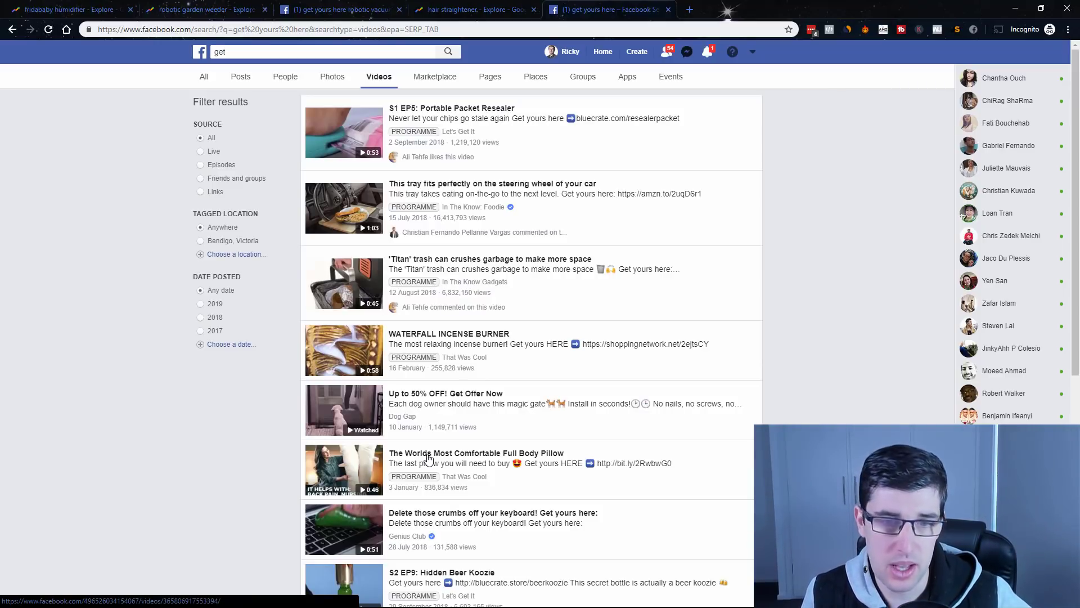
pyautogui.click(73, 5)
# Step: Replace the Google Trends search term with 'full body pillow' and chart it
pyautogui.click(370, 116)
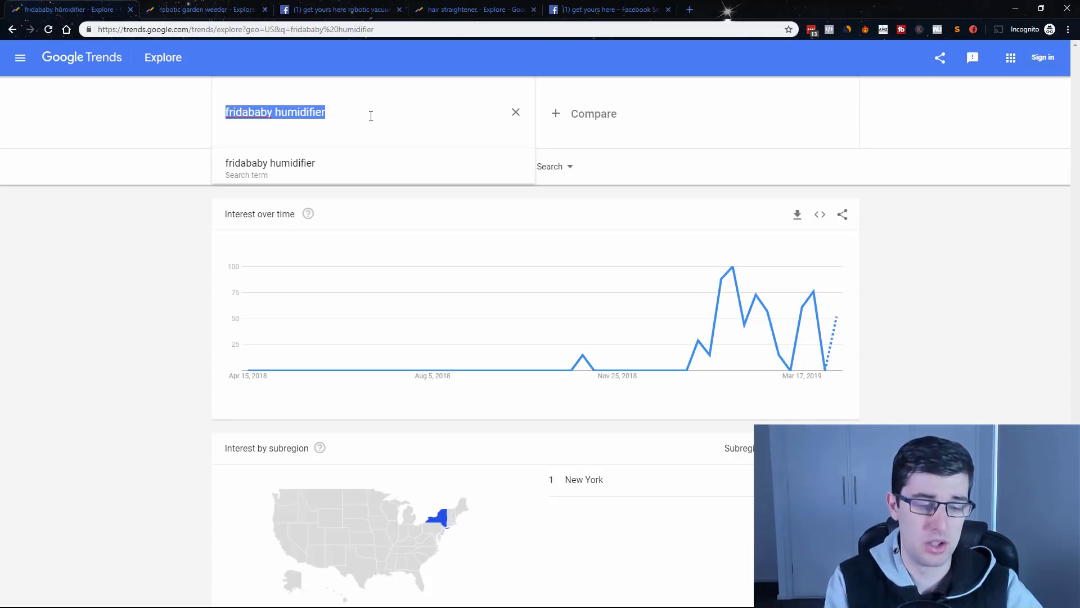
pyautogui.write('full body pi')
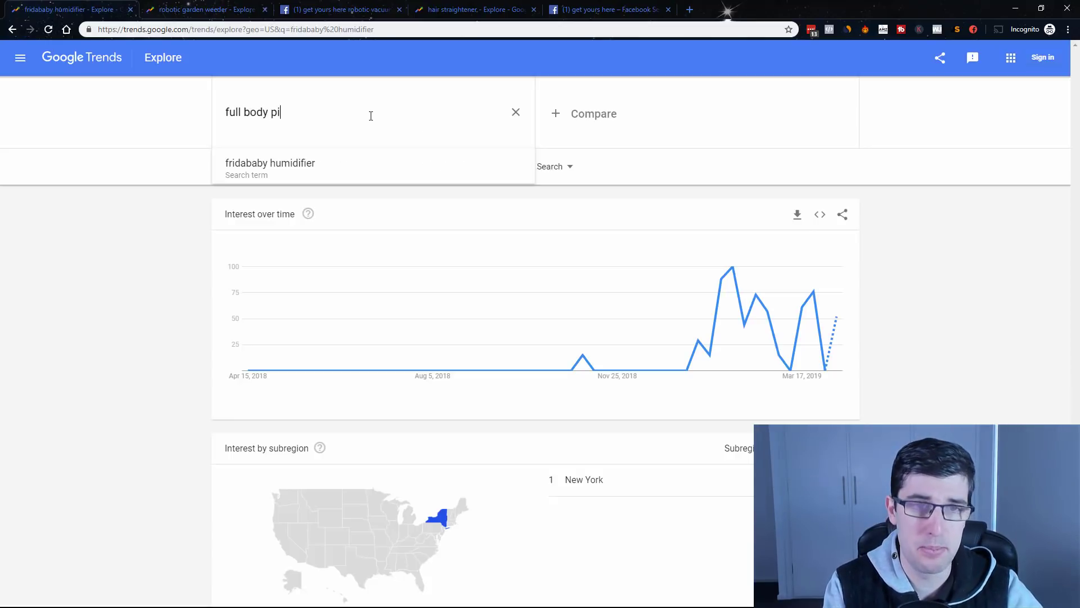
pyautogui.write('llow')
pyautogui.press('Return')
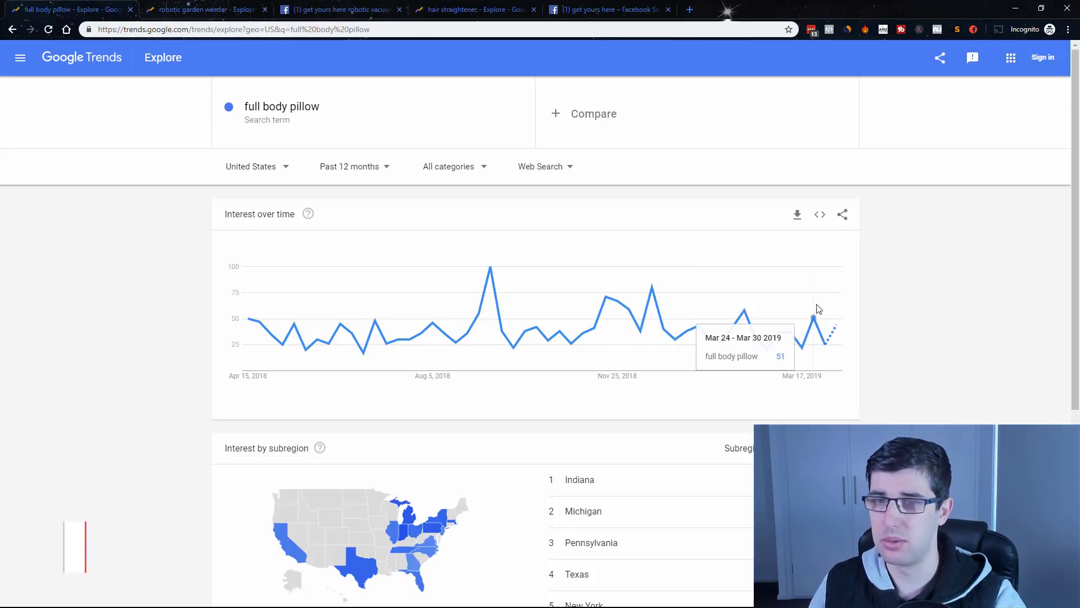
# Step: Chart the related query 'full body pregnancy pillow', then go back to the Facebook video results
pyautogui.scroll(-2, 833, 326)
pyautogui.scroll(-3, 833, 326)
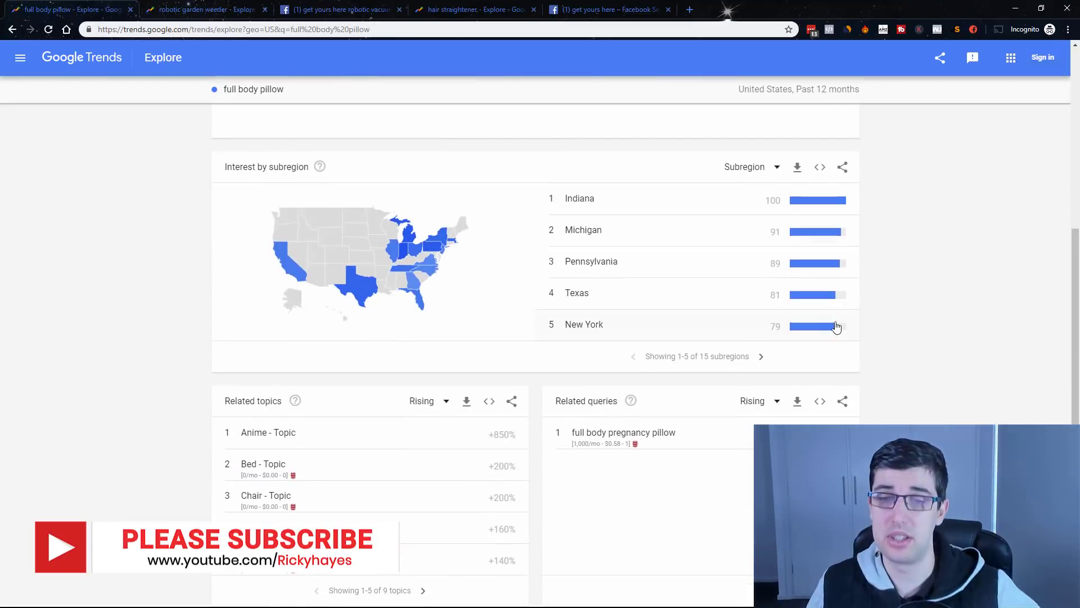
pyautogui.click(616, 437)
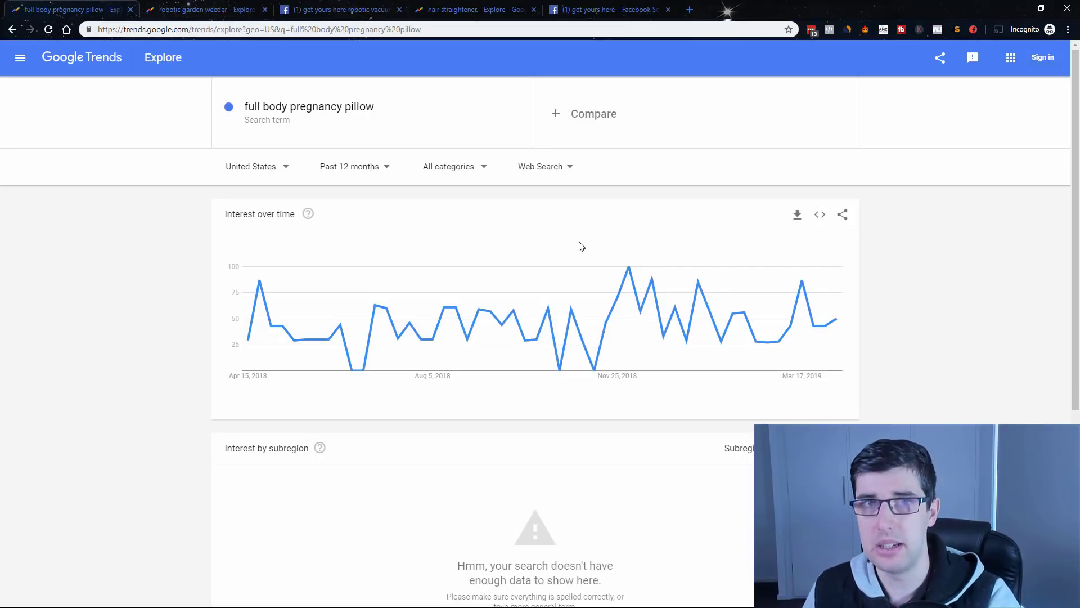
pyautogui.hotkey('ctrl', '9')
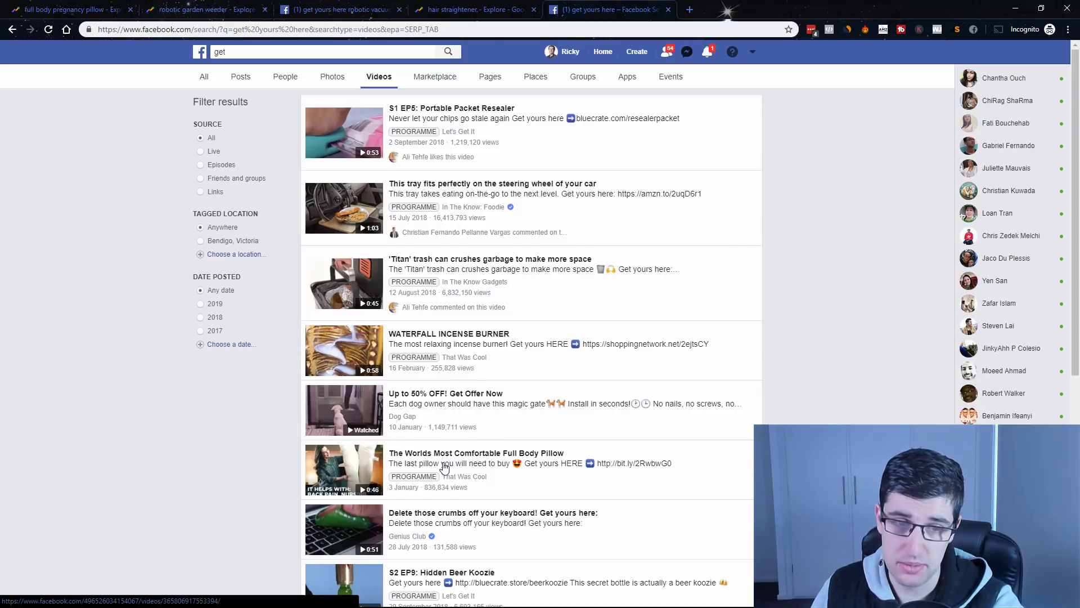
# Step: Scroll to the end of the Facebook video results, then view the hair straightener Trends subregions
pyautogui.scroll(-4, 519, 459)
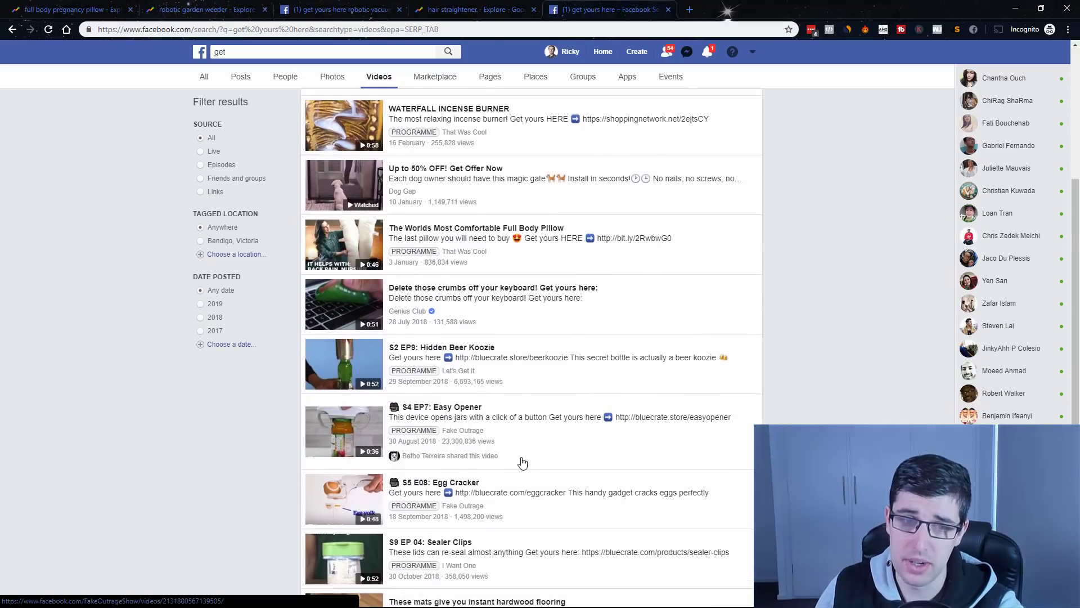
pyautogui.scroll(-2, 522, 463)
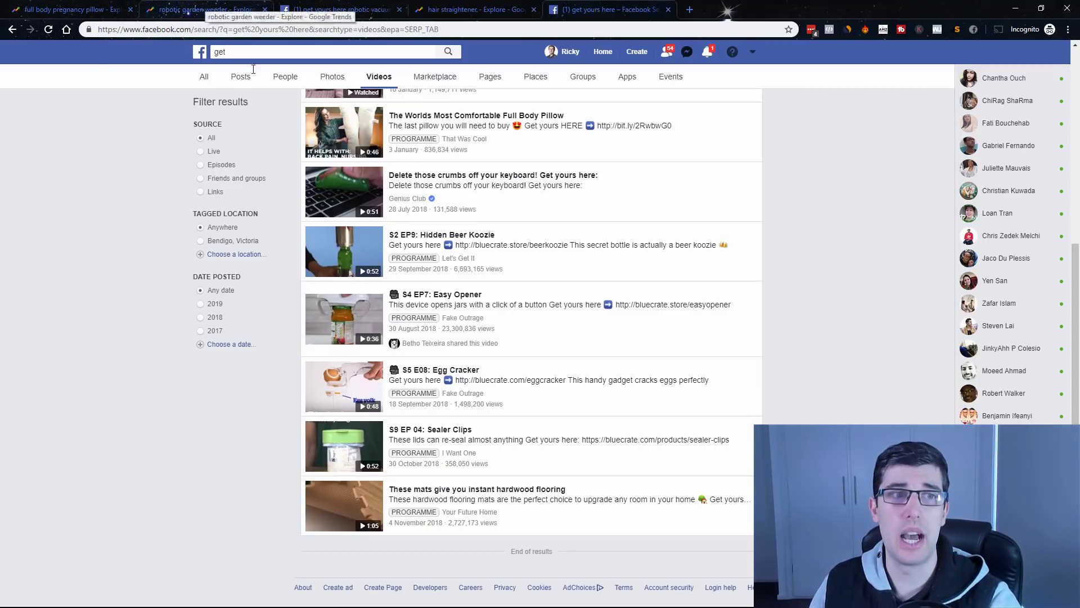
pyautogui.click(473, 10)
pyautogui.scroll(-5, 978, 368)
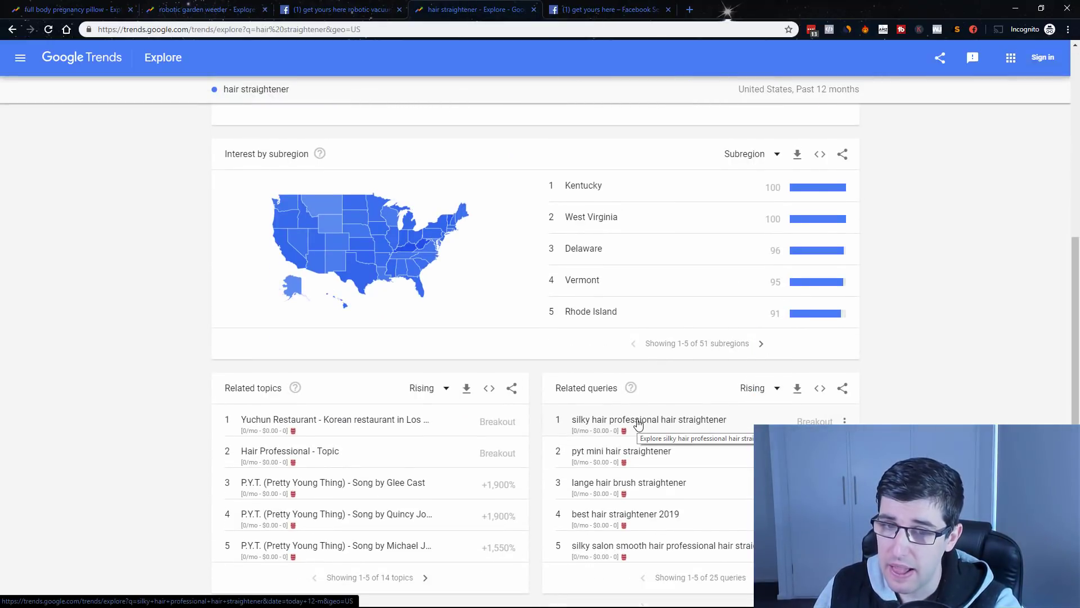
# Step: Chart the related query 'silky hair professional hair straightener' and look over its results
pyautogui.click(639, 425)
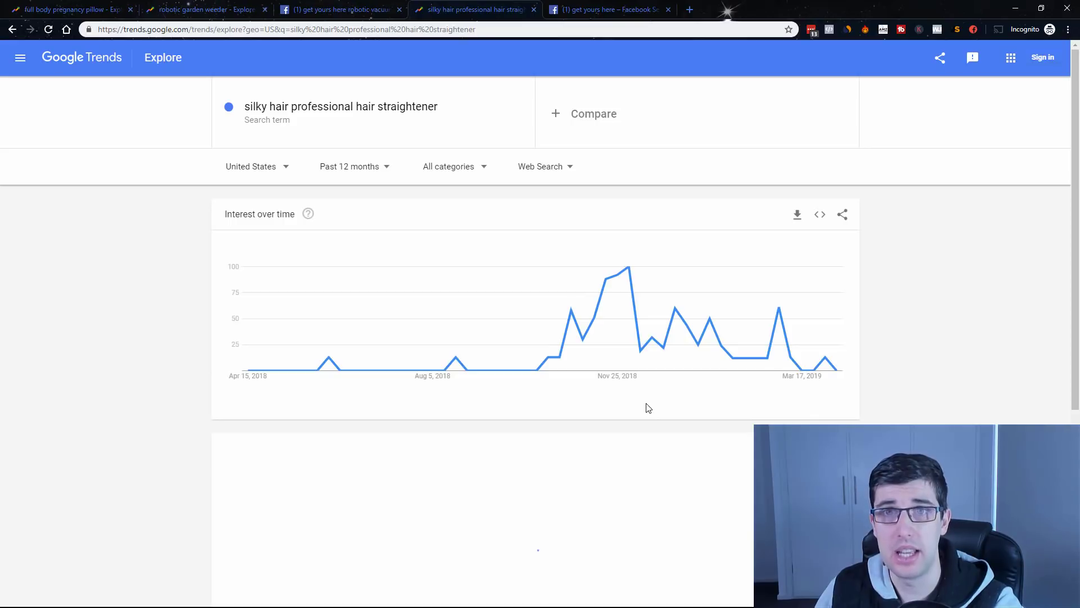
pyautogui.moveTo(834, 359)
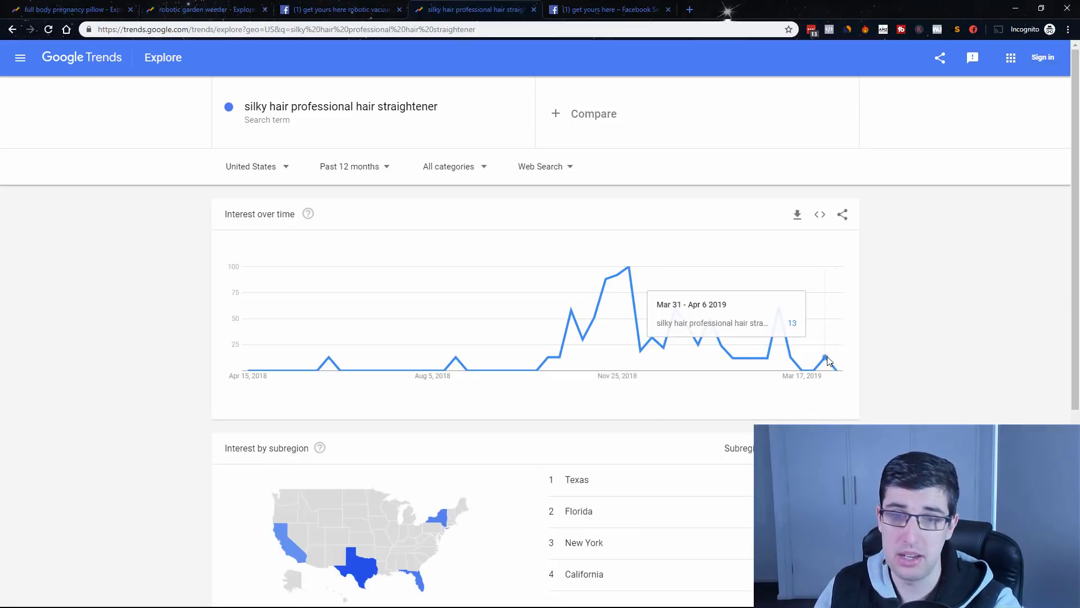
pyautogui.scroll(-2, 826, 356)
pyautogui.scroll(1, 813, 271)
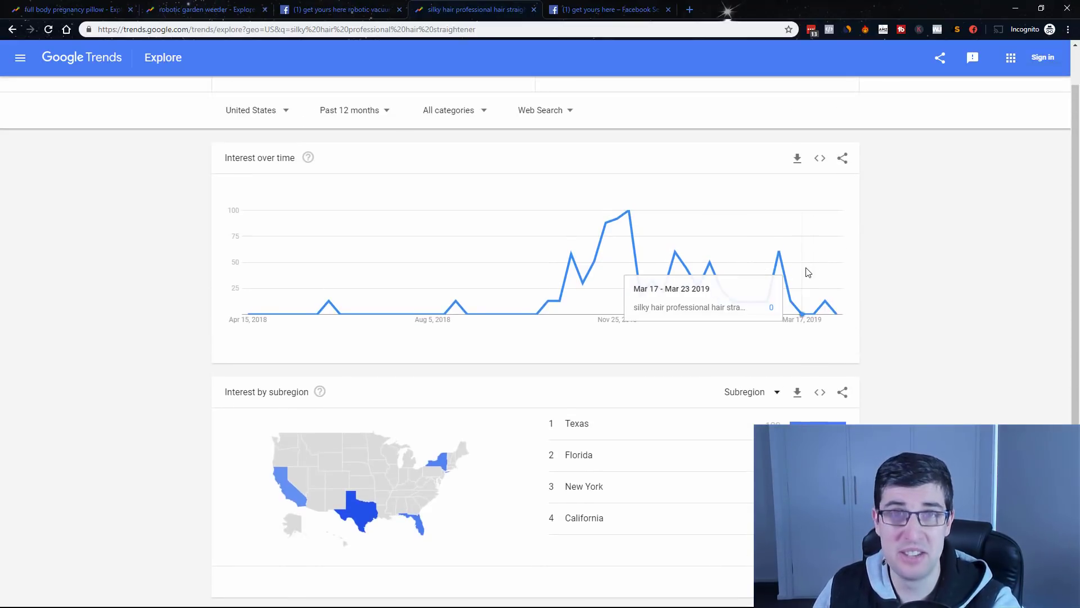
pyautogui.scroll(-5, 962, 373)
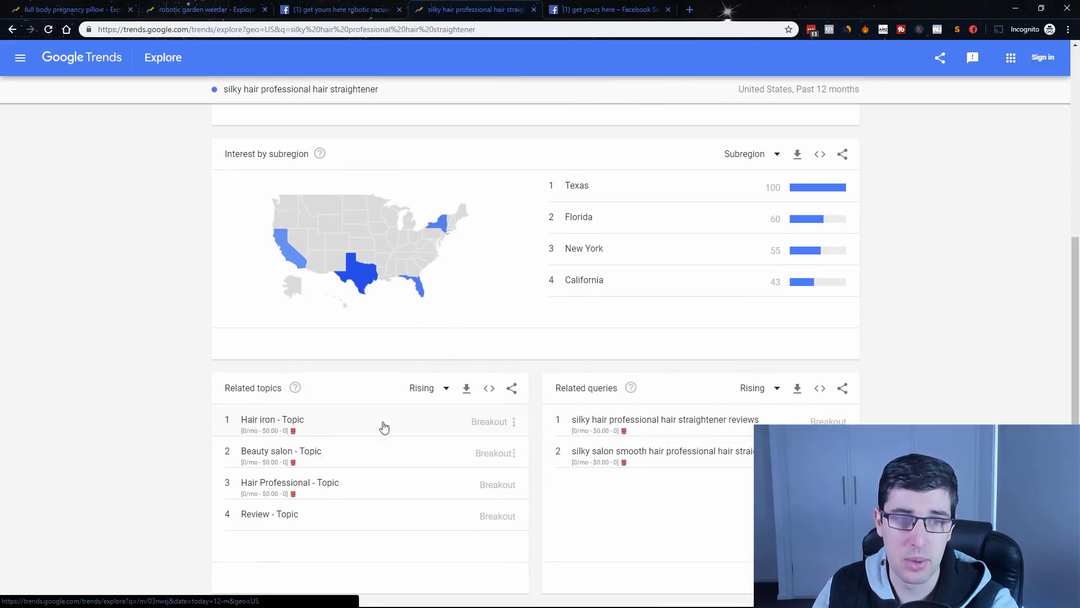
# Step: Go back to the previous Trends results and delete the straightener term from the search box
pyautogui.click(12, 30)
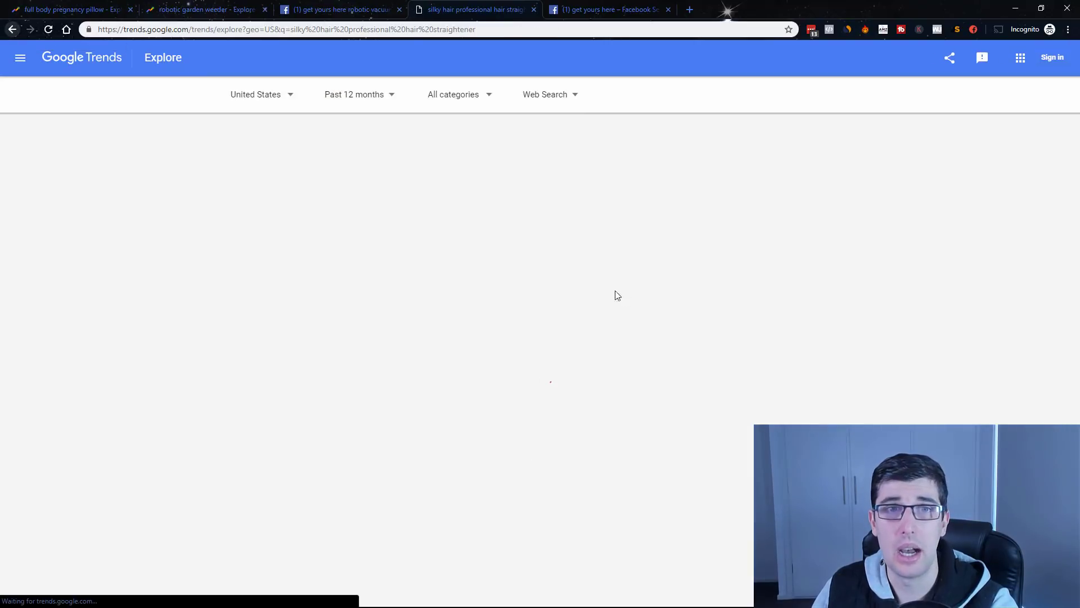
pyautogui.scroll(-1, 840, 303)
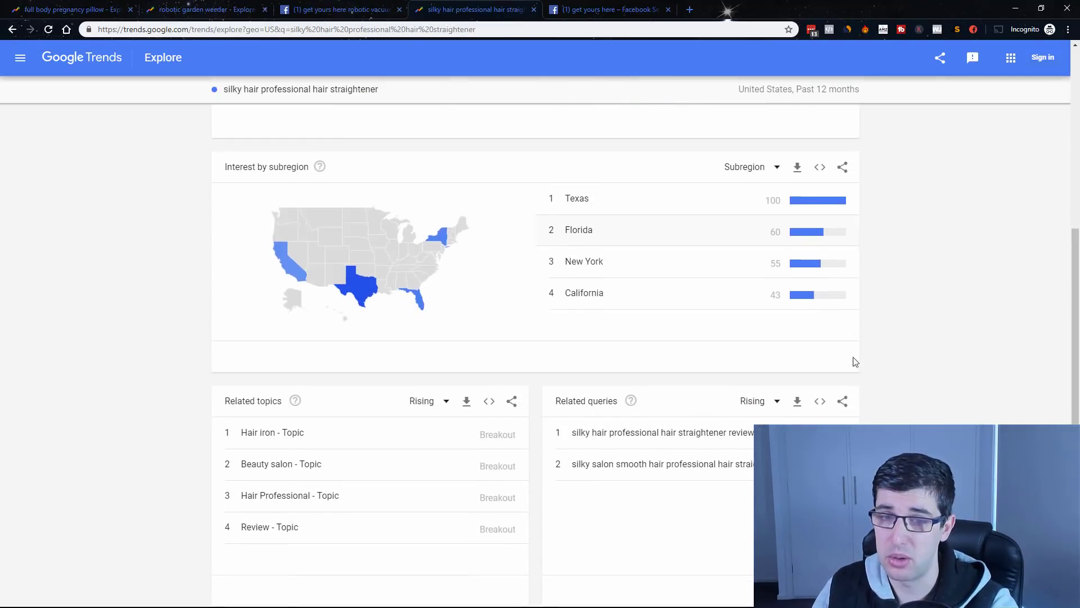
pyautogui.scroll(5, 730, 306)
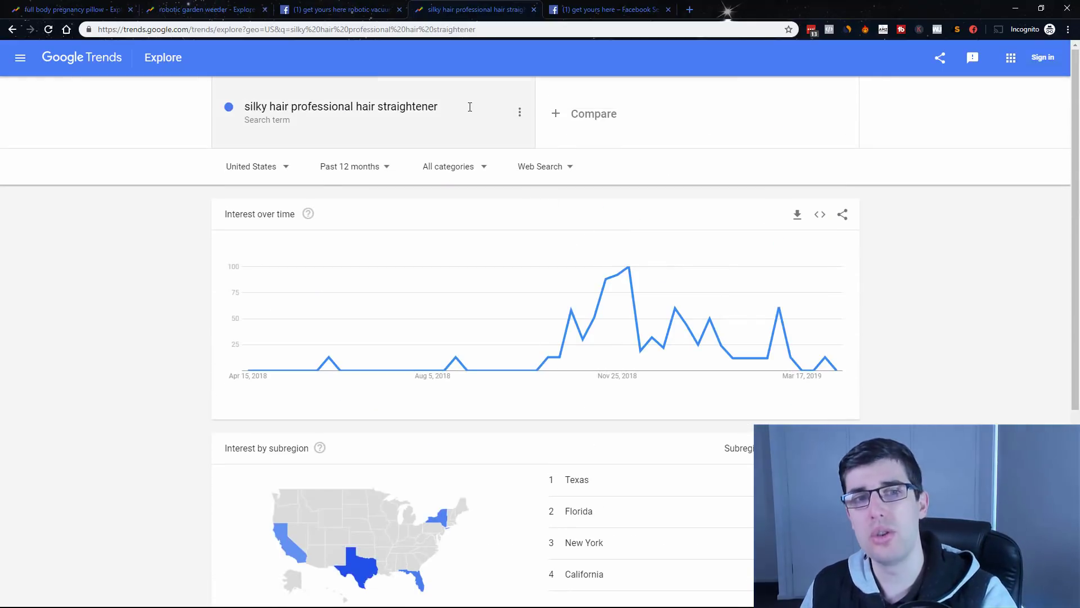
pyautogui.click(467, 85)
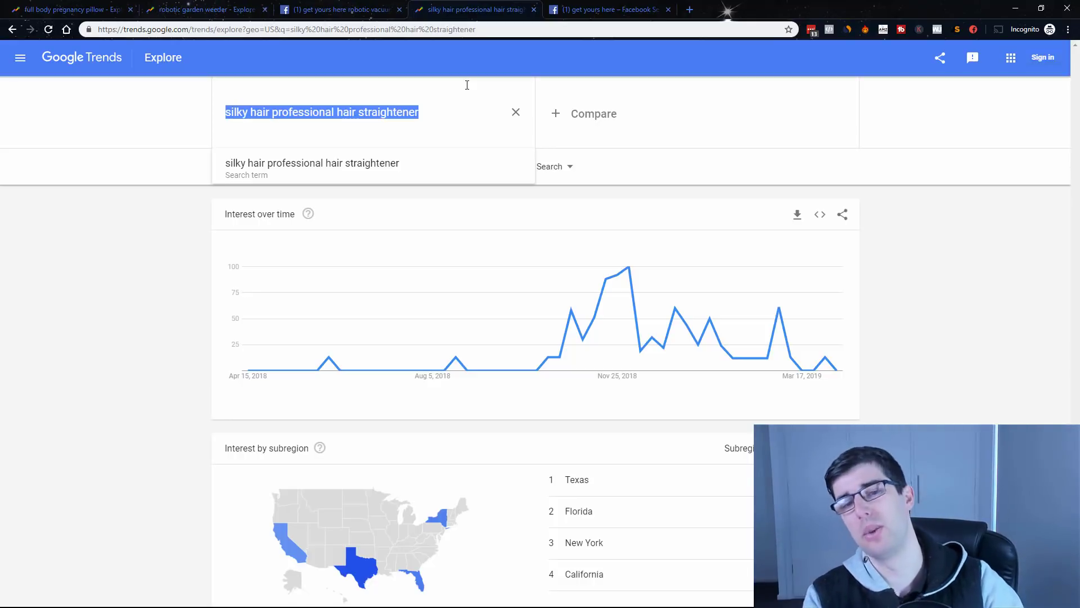
pyautogui.press('BackSpace')
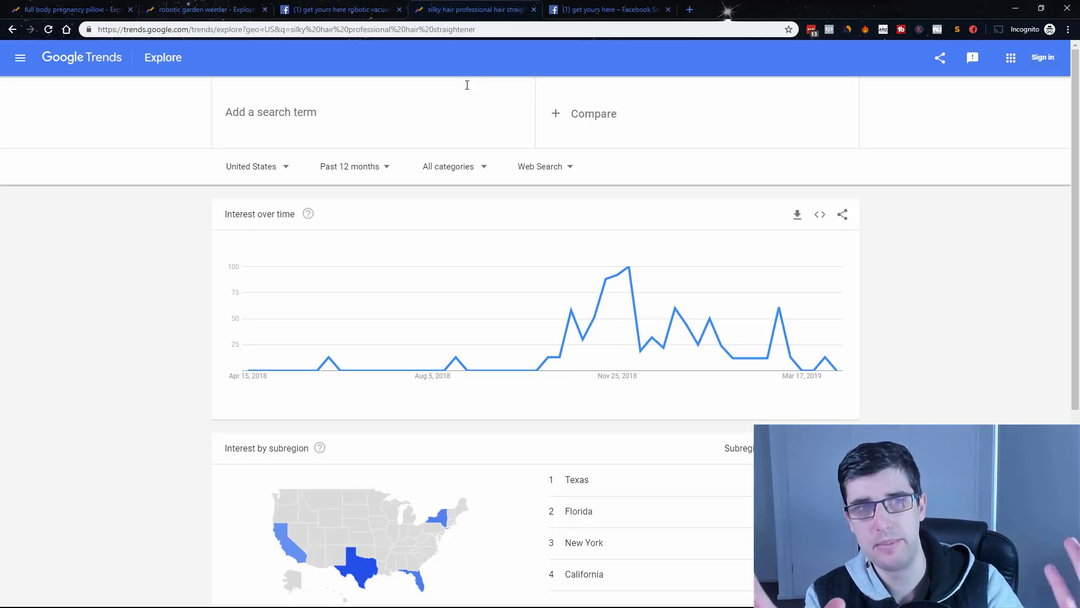
pyautogui.click(400, 4)
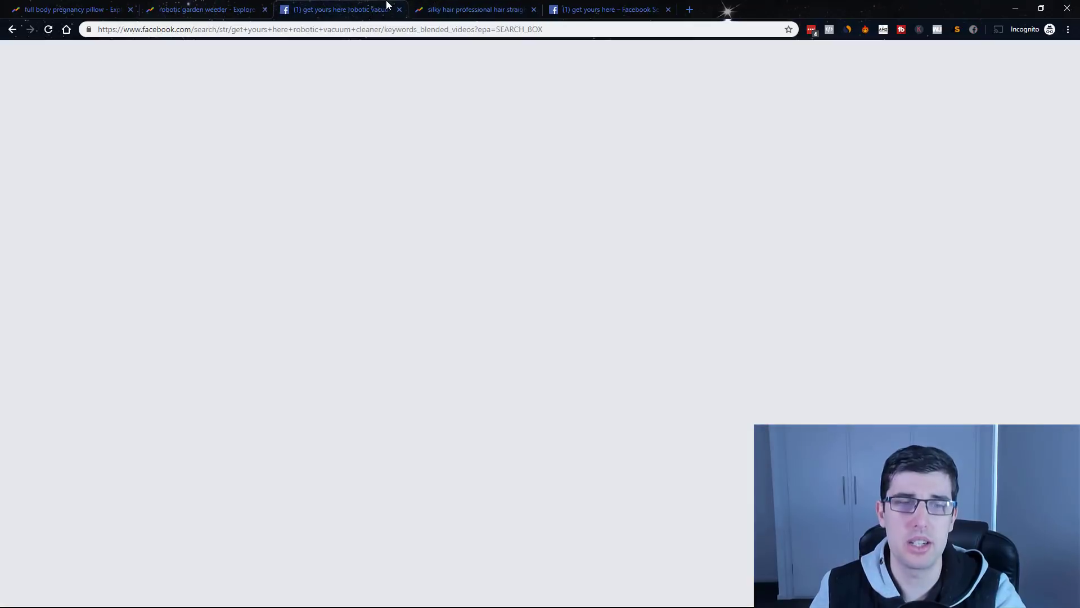
pyautogui.click(606, 5)
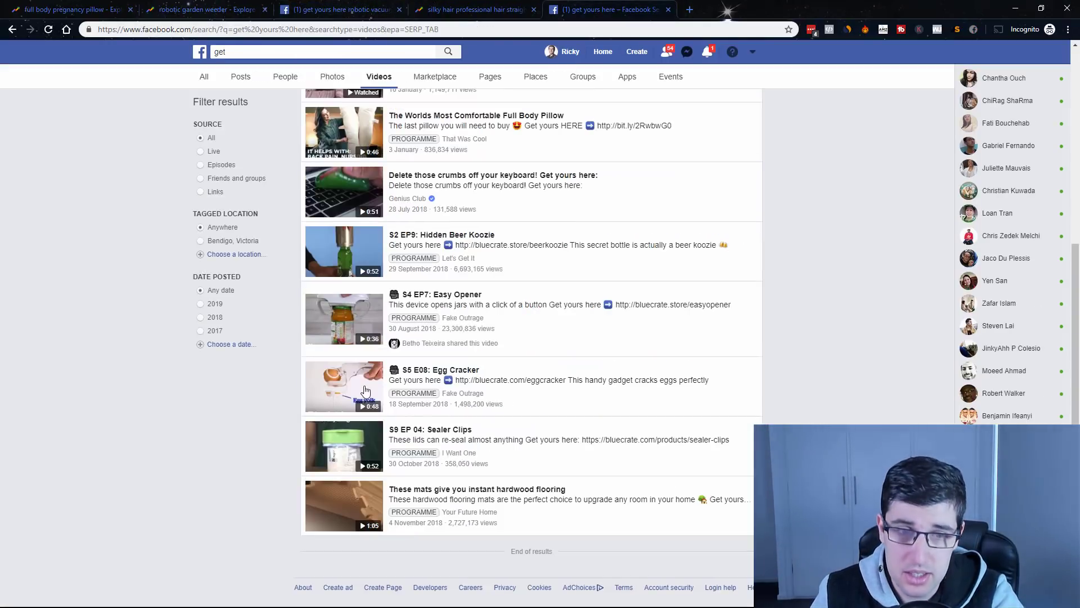
pyautogui.scroll(4, 508, 300)
pyautogui.scroll(2, 507, 300)
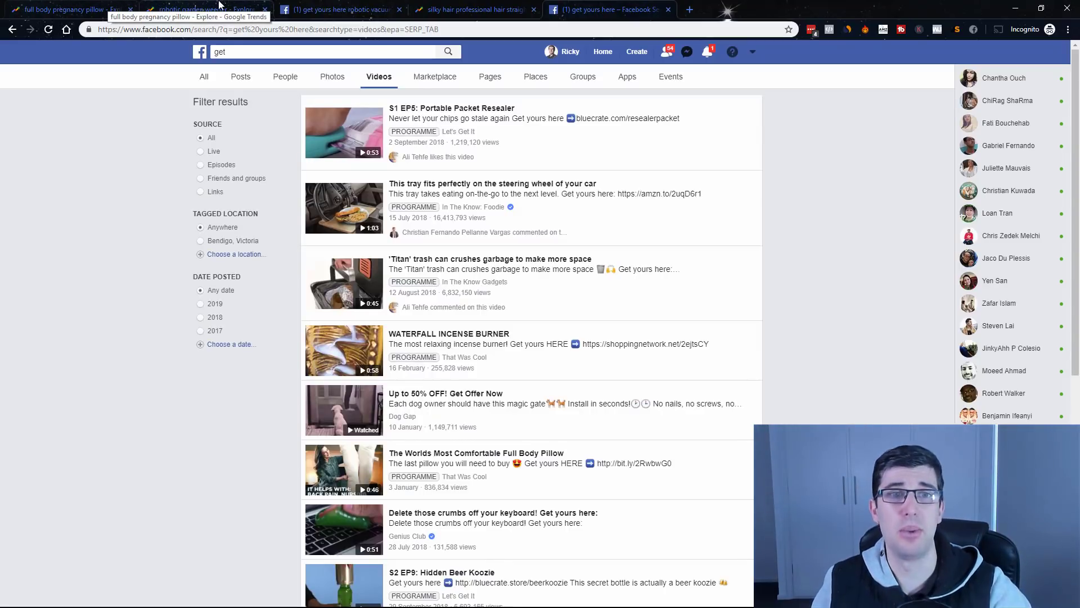
pyautogui.click(416, 6)
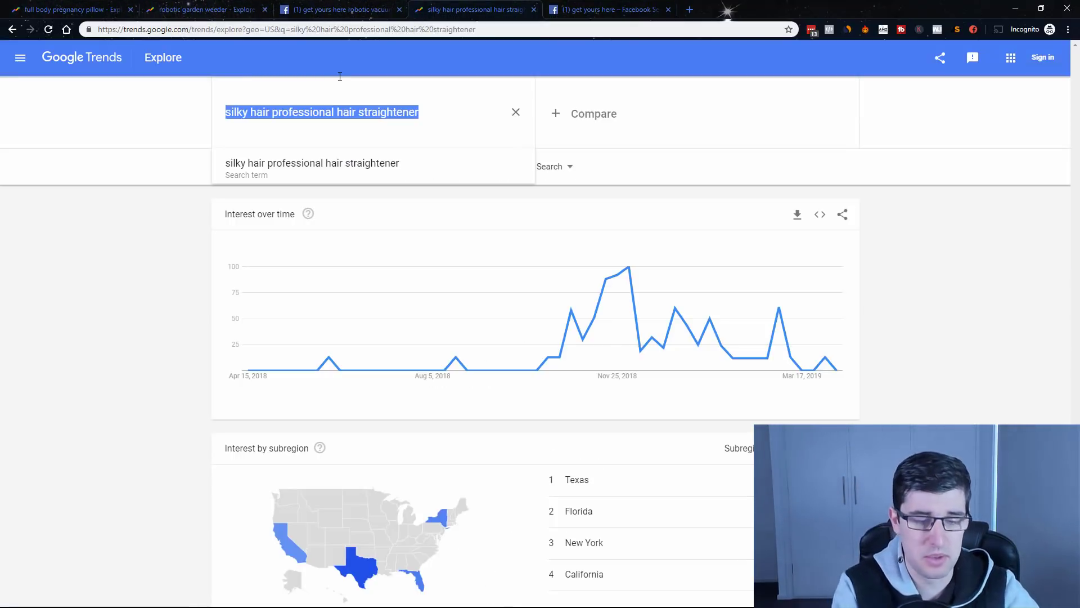
# Step: Search Google Trends for 'dog gate' and scroll down to its related queries
pyautogui.write('dog gate')
pyautogui.press('Return')
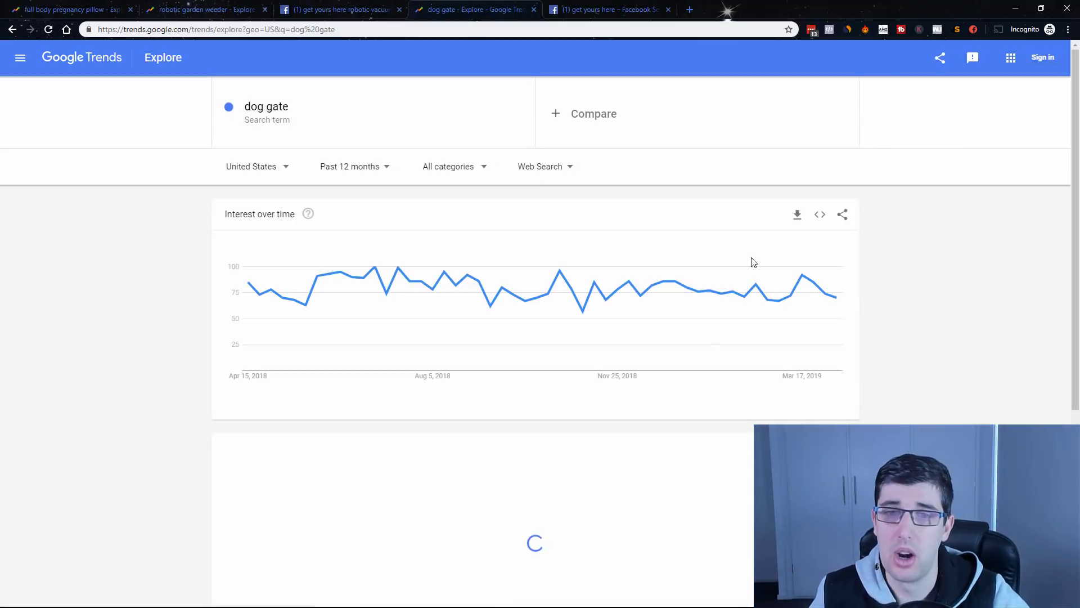
pyautogui.moveTo(838, 296)
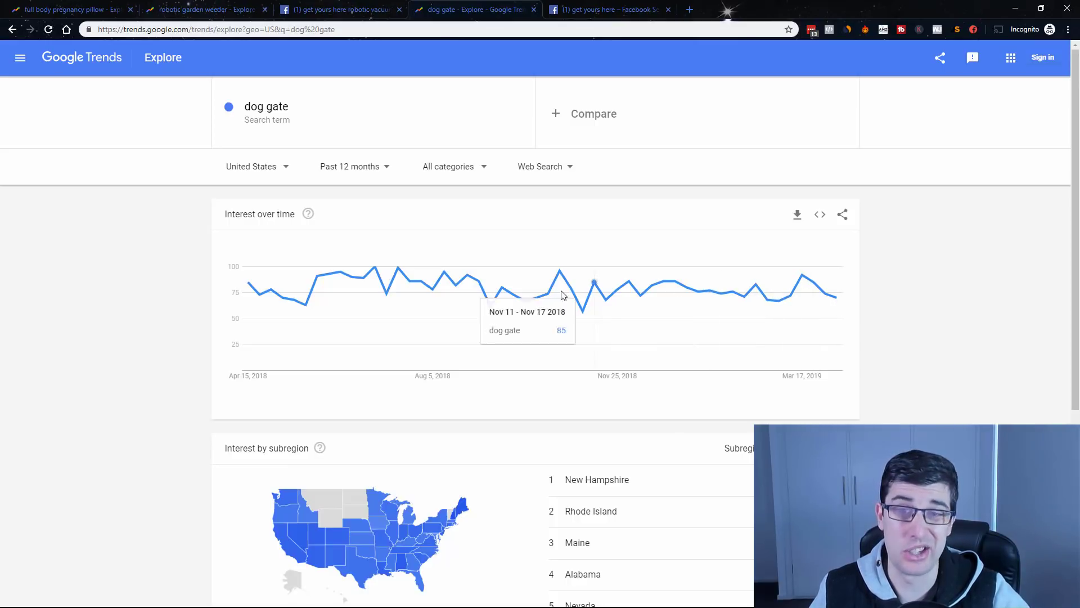
pyautogui.scroll(-5, 1046, 314)
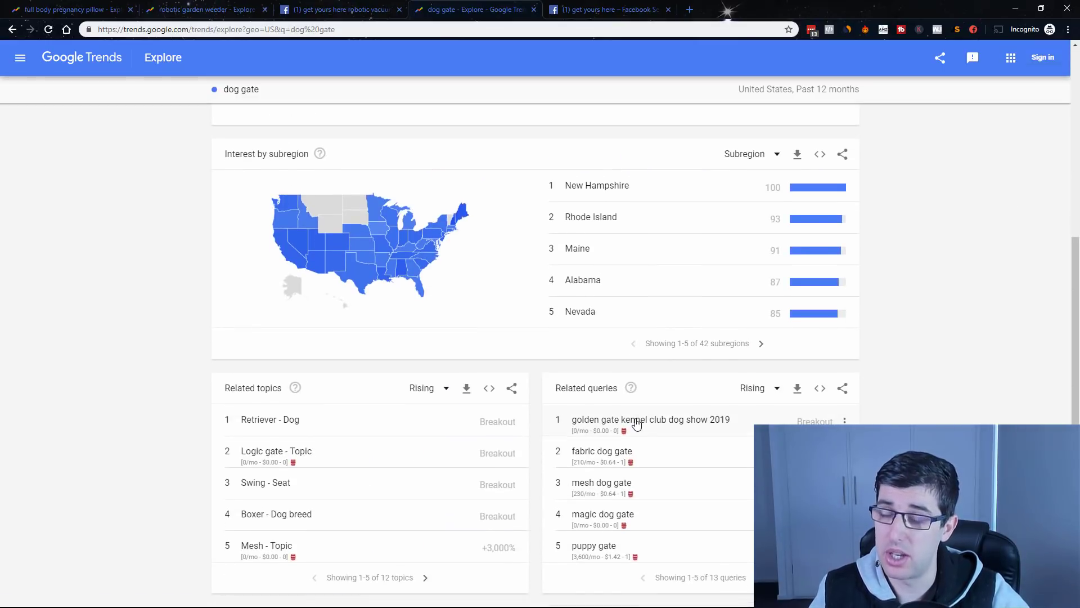
# Step: Chart the related query 'fabric dog gate', then head back toward the dog gate results
pyautogui.click(608, 455)
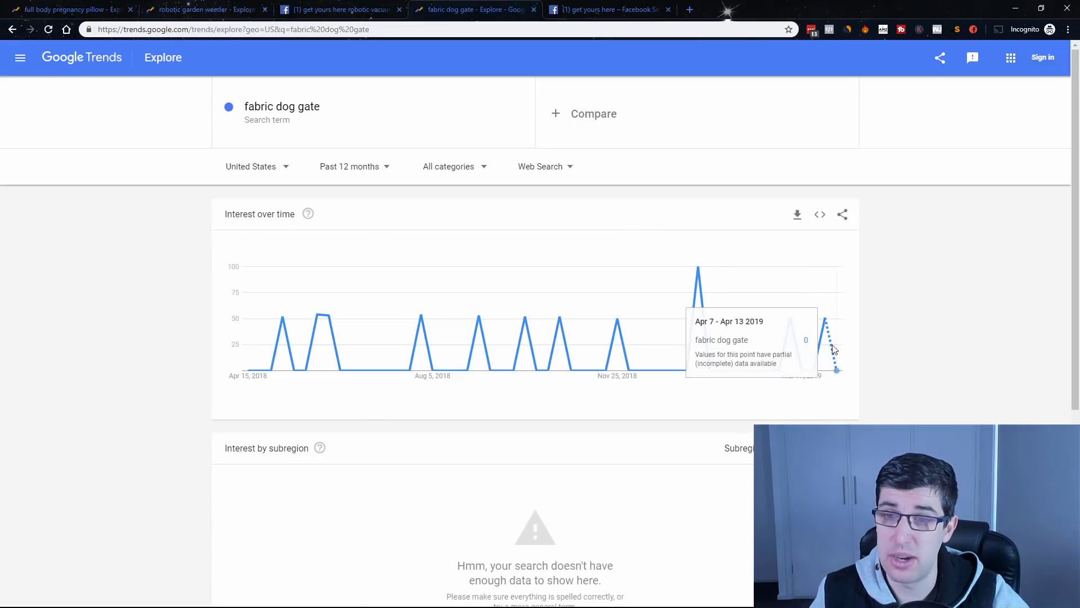
pyautogui.scroll(-2, 428, 264)
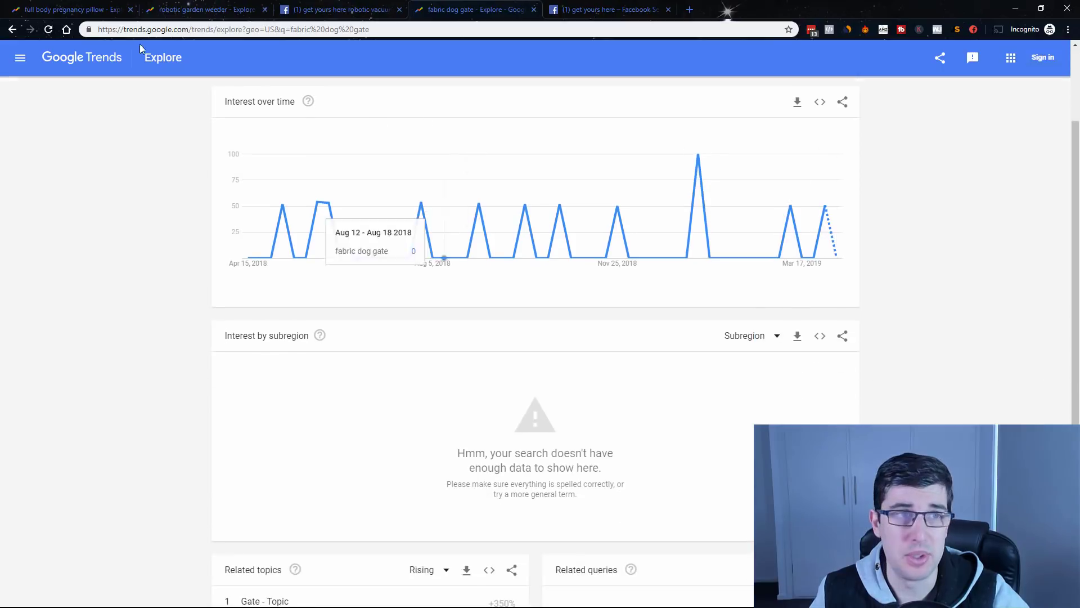
pyautogui.click(12, 29)
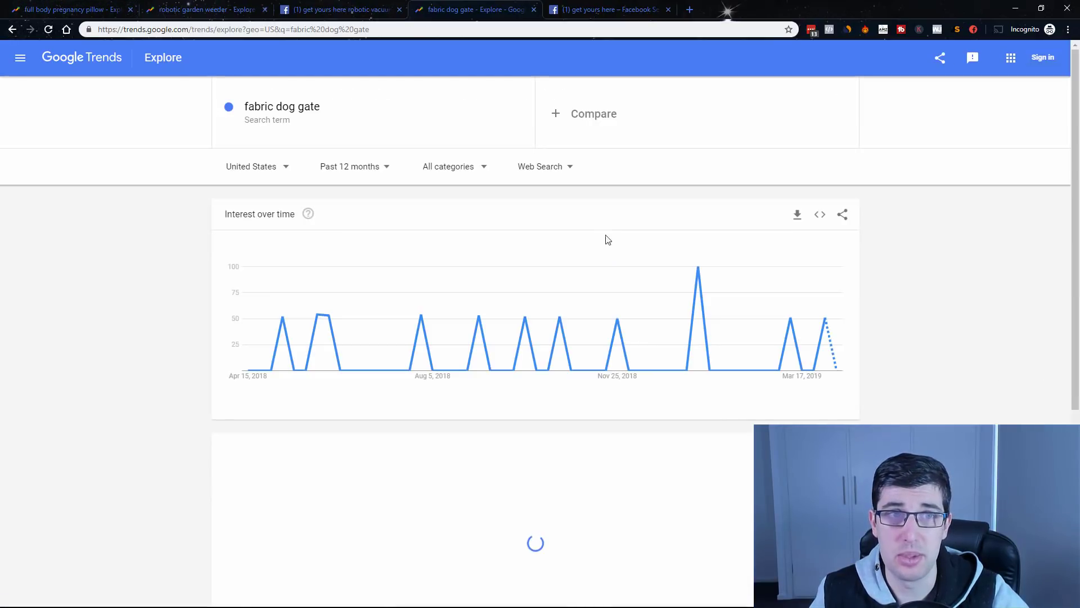
# Step: Edit the term from 'fabric dog gate' back to 'dog gate' and rerun the search
pyautogui.click(301, 99)
pyautogui.click(260, 112)
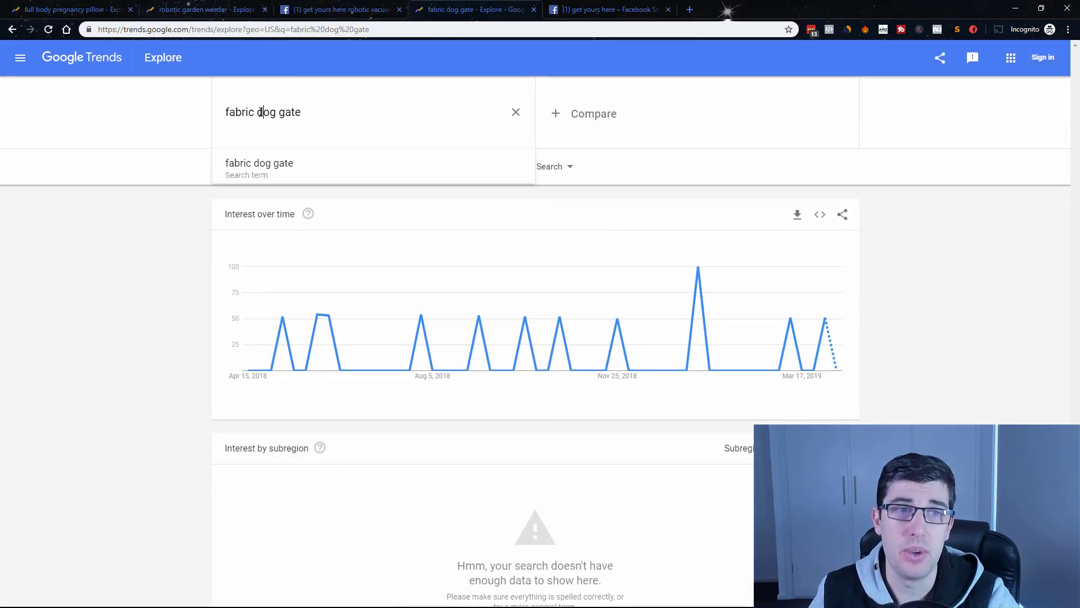
pyautogui.moveTo(256, 112); pyautogui.dragTo(159, 125)
pyautogui.press('BackSpace')
pyautogui.press('BackSpace')
pyautogui.press('Return')
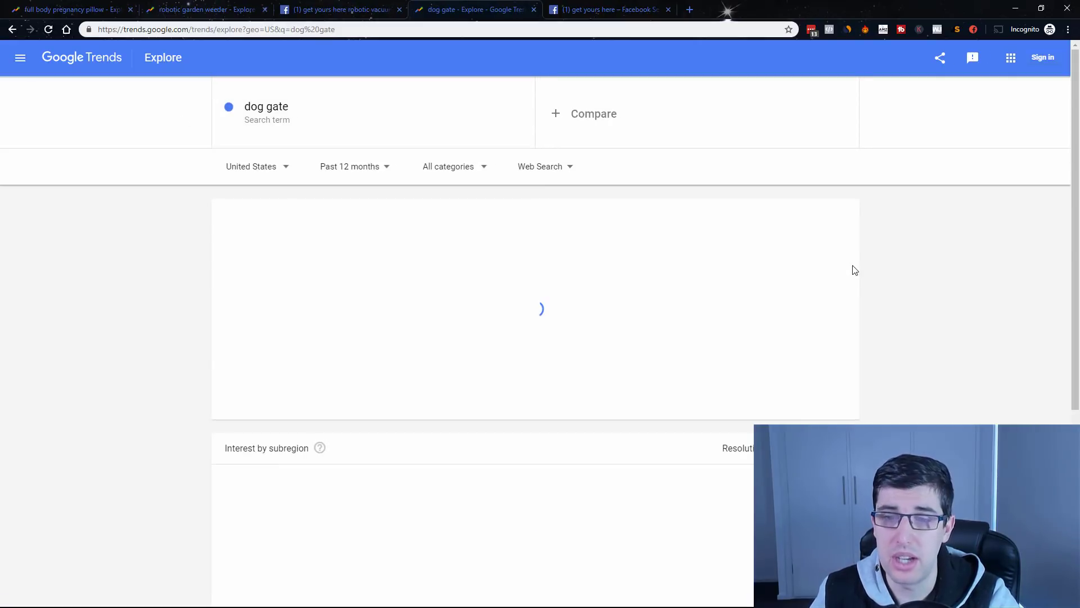
# Step: Open 'mesh dog gate' and 'magic dog gate' in new tabs and review each chart
pyautogui.scroll(-5, 855, 270)
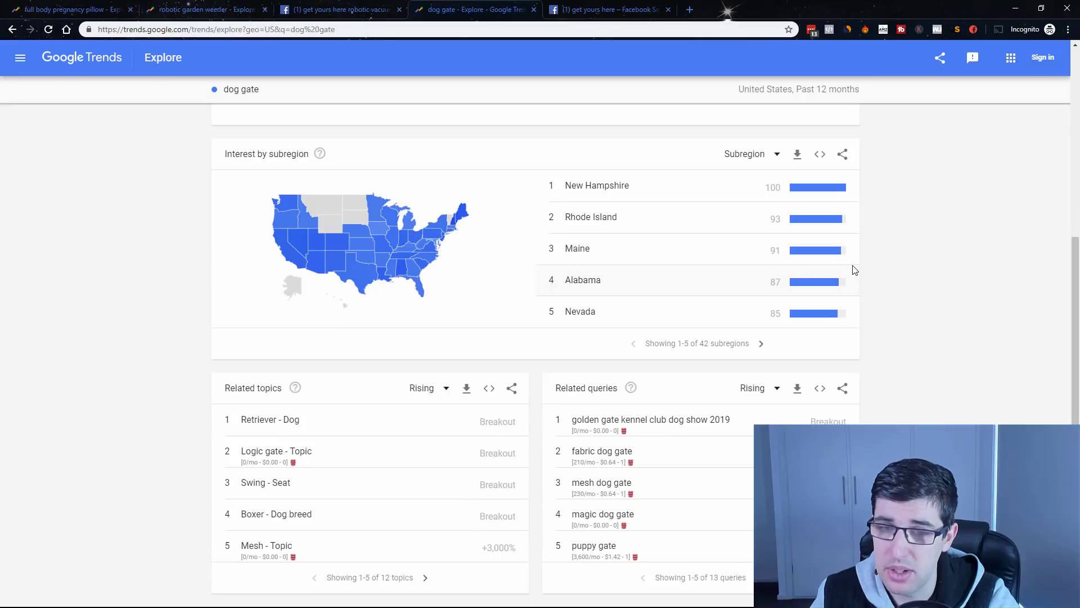
pyautogui.middleClick(598, 487)
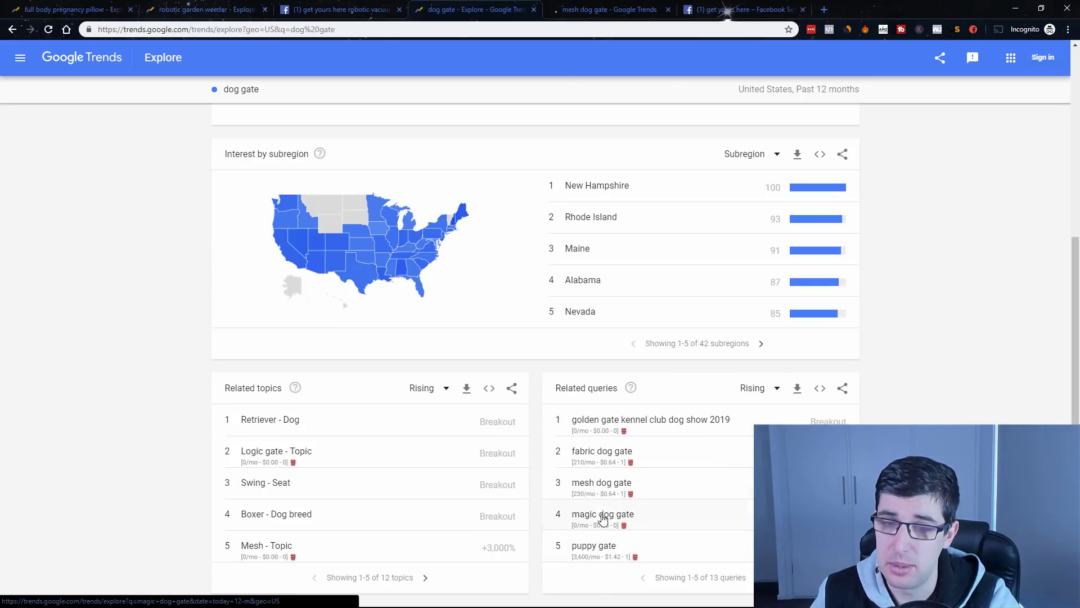
pyautogui.middleClick(602, 516)
pyautogui.click(636, 10)
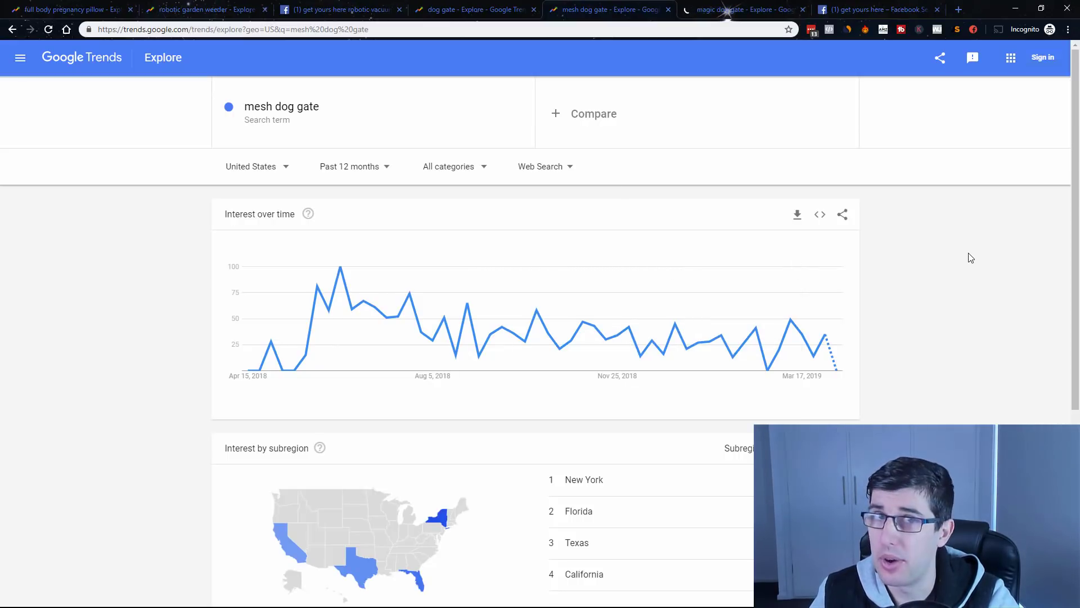
pyautogui.scroll(-5, 991, 260)
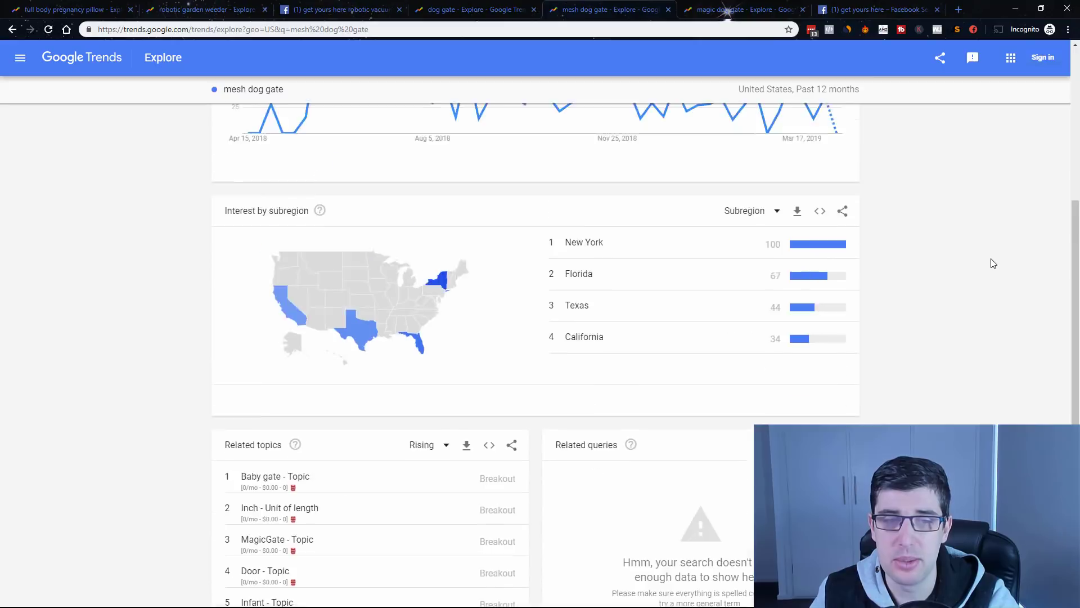
pyautogui.scroll(3, 993, 263)
pyautogui.scroll(2, 993, 264)
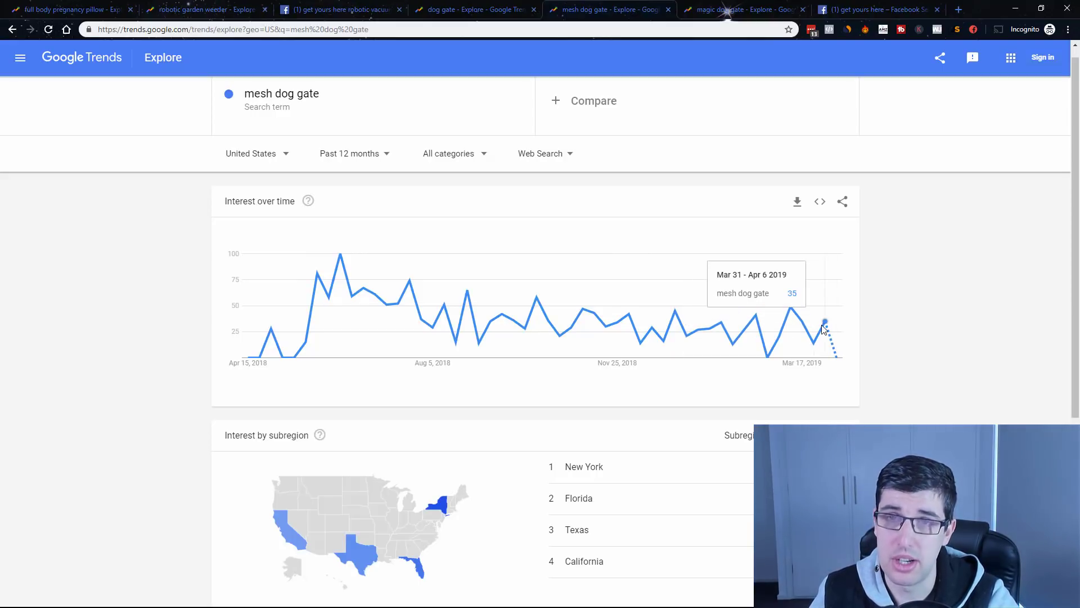
pyautogui.click(731, 10)
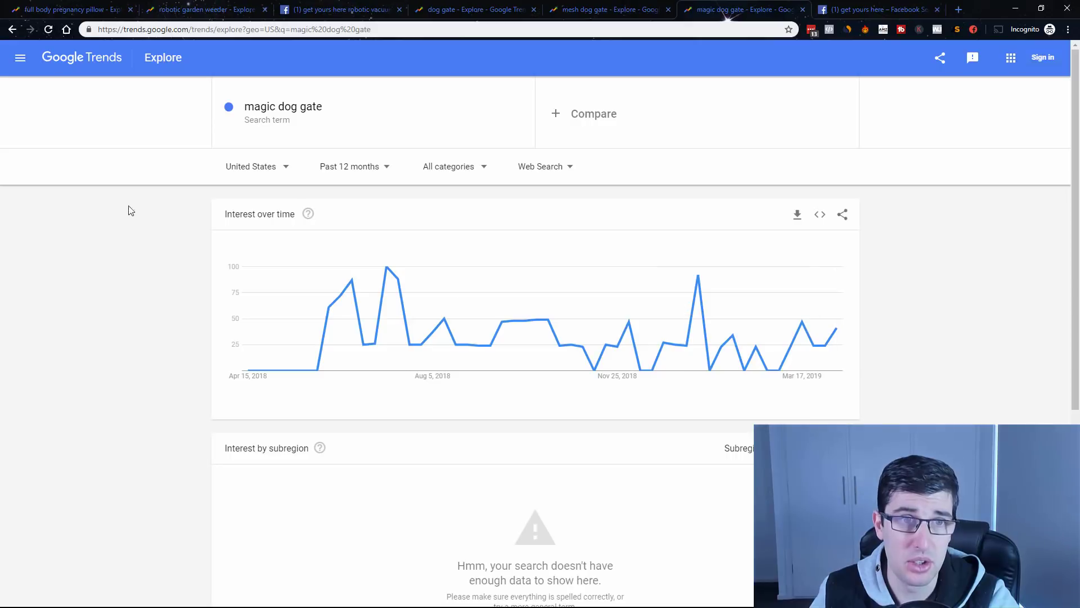
# Step: Search Facebook videos for 'magic dog gate' and scroll through the gate ads
pyautogui.click(338, 8)
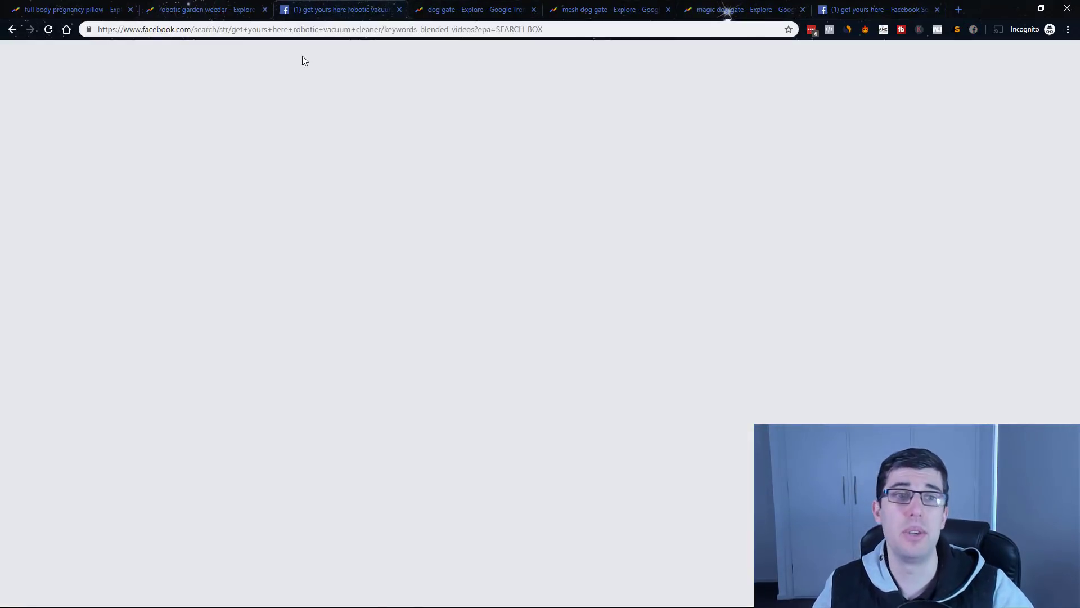
pyautogui.click(309, 54)
pyautogui.write('magic dog gat')
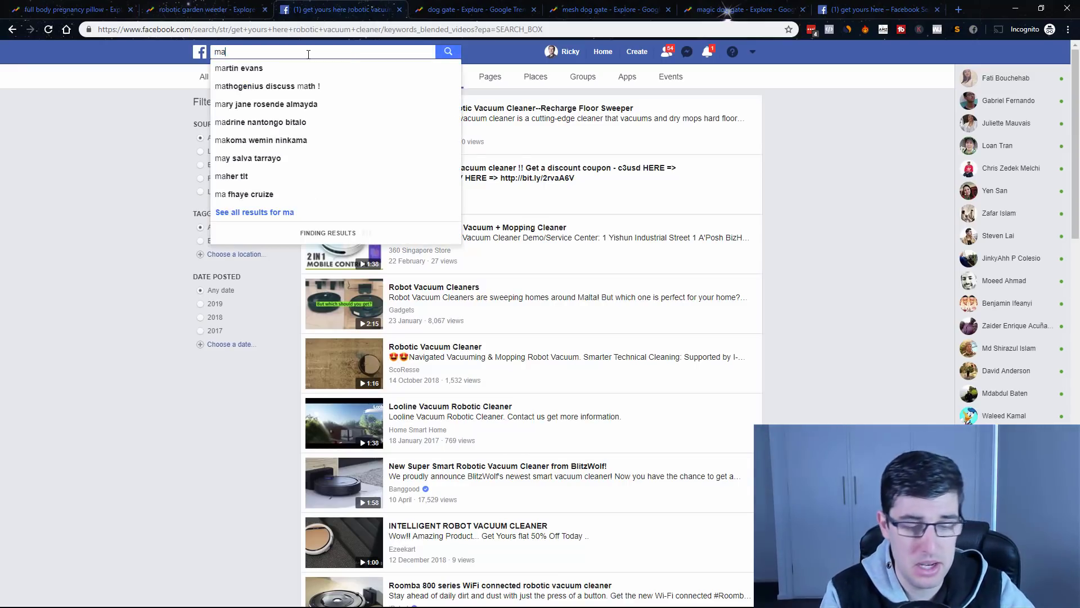
pyautogui.write('e')
pyautogui.press('Return')
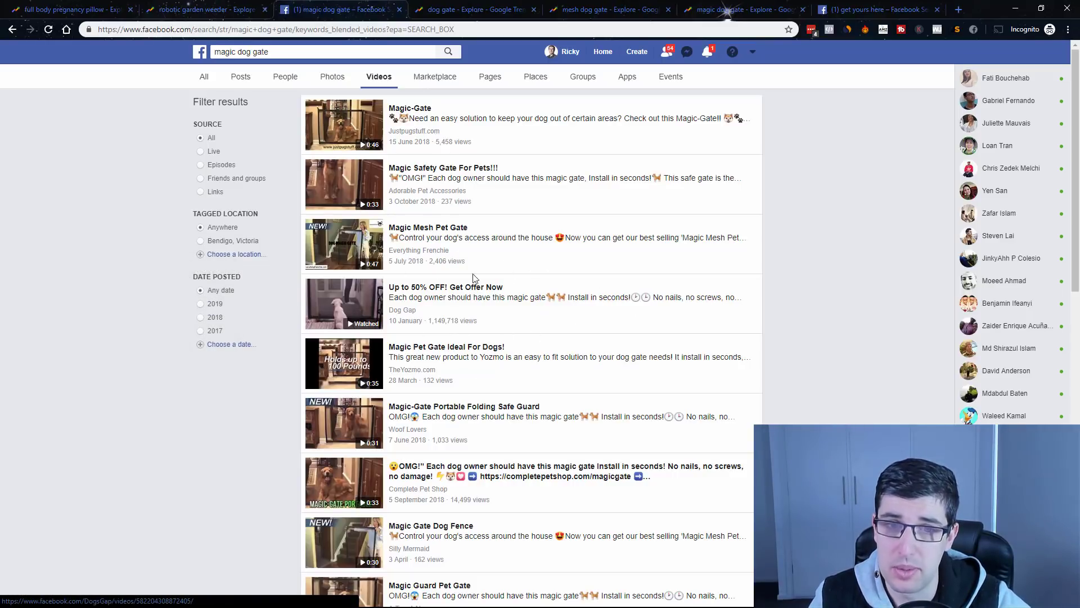
pyautogui.scroll(-1, 478, 304)
pyautogui.scroll(-5, 500, 299)
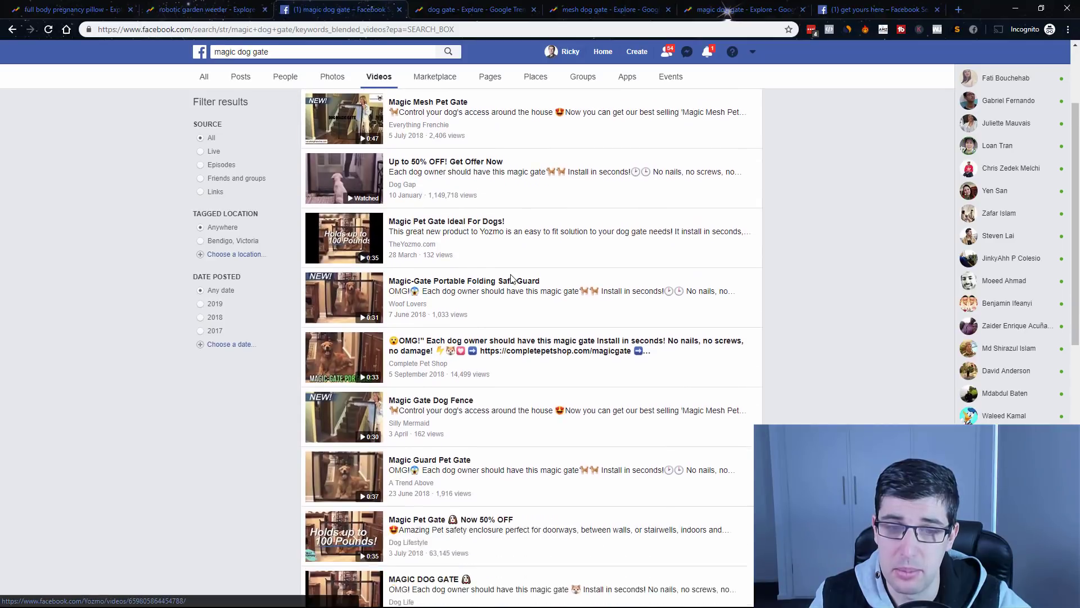
pyautogui.scroll(-2, 529, 281)
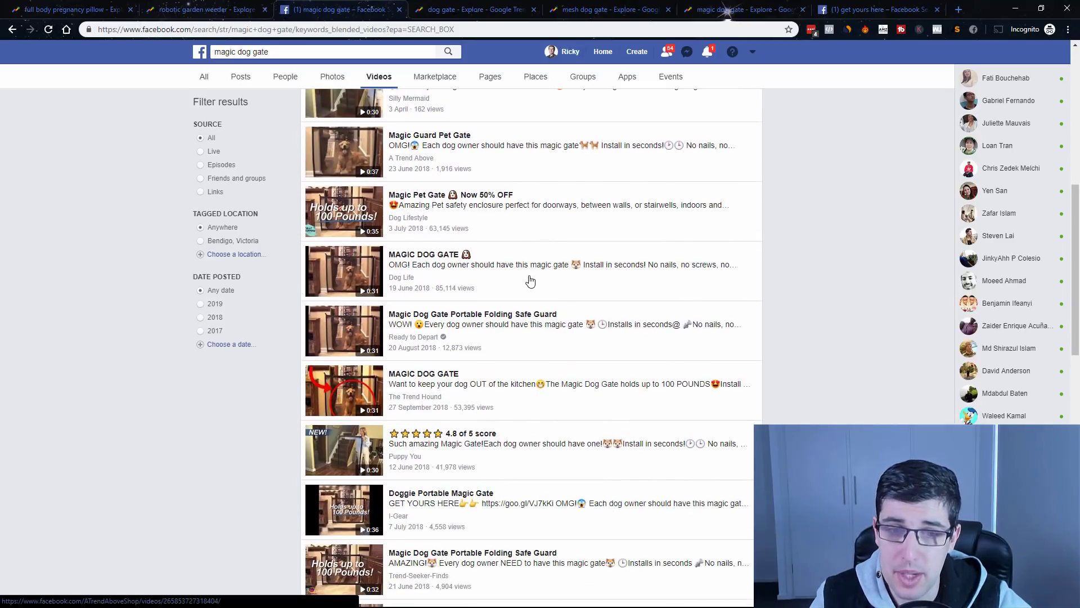
pyautogui.scroll(-2, 528, 281)
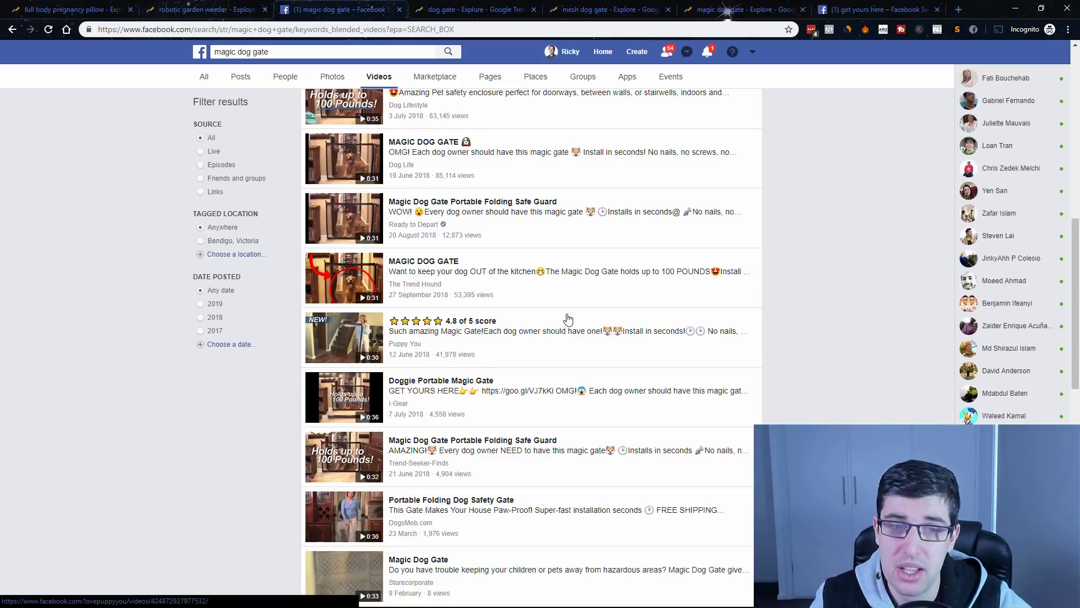
pyautogui.scroll(-1, 568, 318)
pyautogui.scroll(-4, 533, 355)
pyautogui.scroll(5, 572, 345)
# Step: Return to the 'magic dog gate' chart and read 34 for the week of Feb 3–9, 2019
pyautogui.click(749, 12)
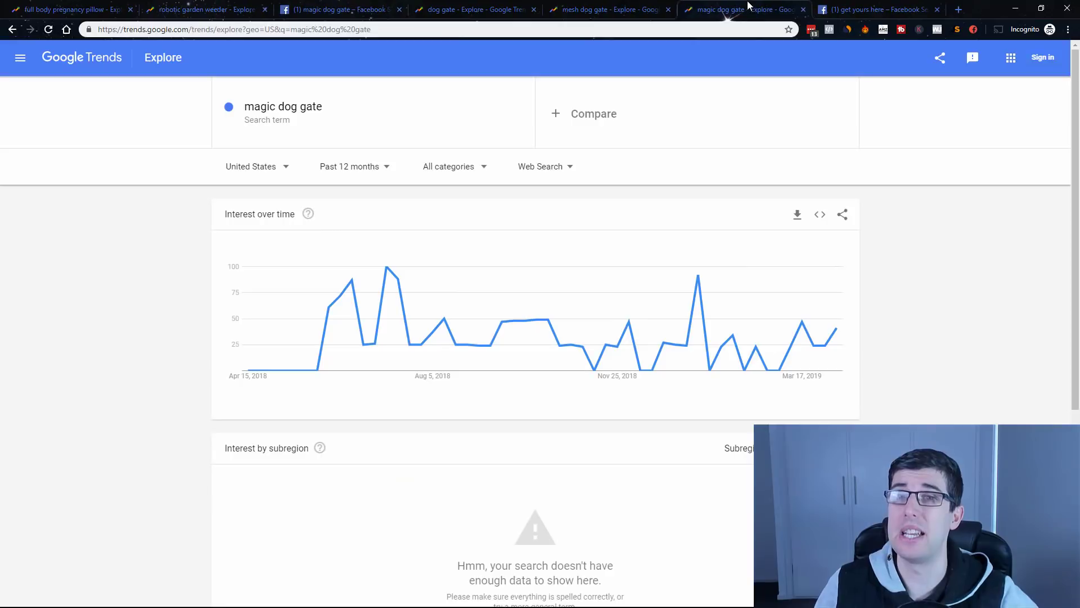
pyautogui.moveTo(735, 316)
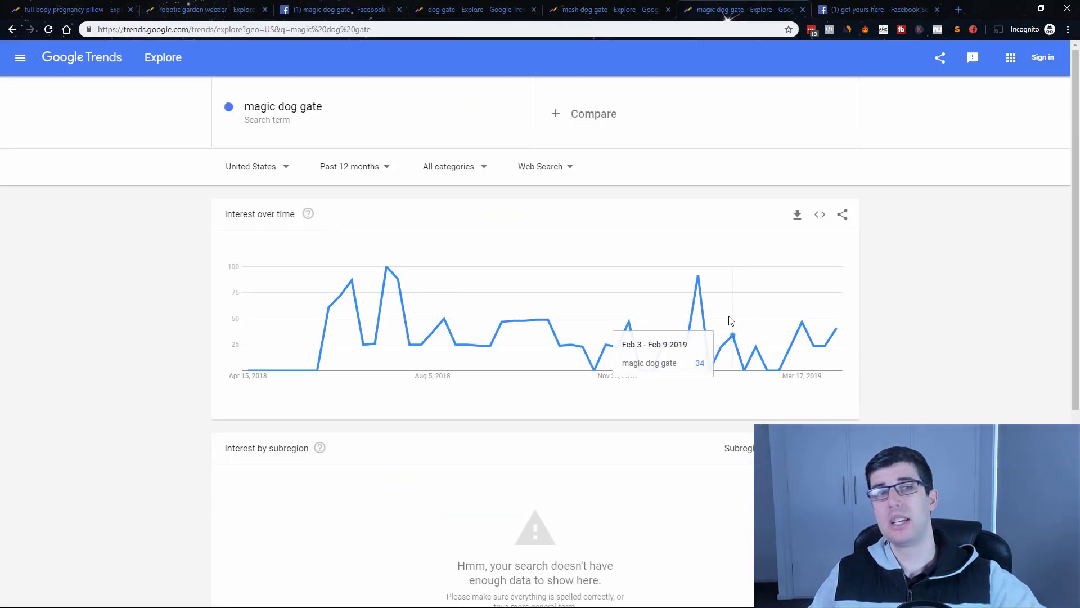